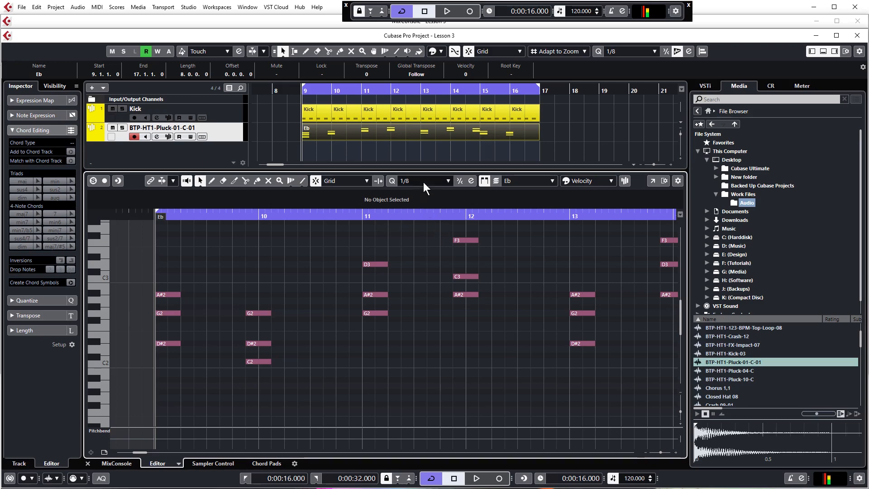
Step: Create a sampler track from the Closed Hat 08 sample in the Audio folder
drag(421, 170, 398, 317)
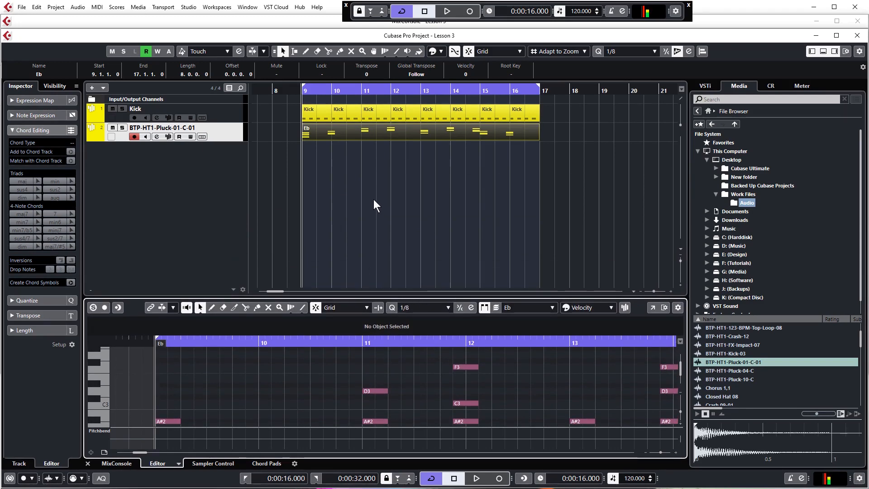
scroll(297, 177, up, 1)
click(297, 175)
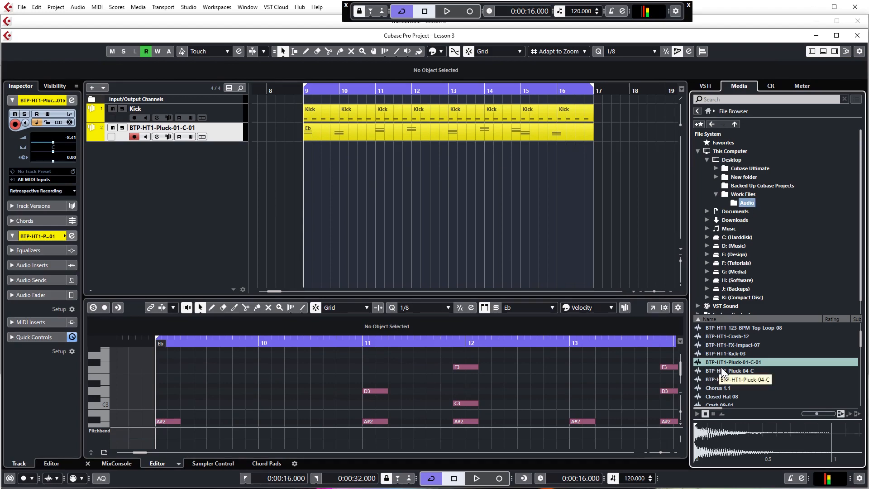
click(726, 396)
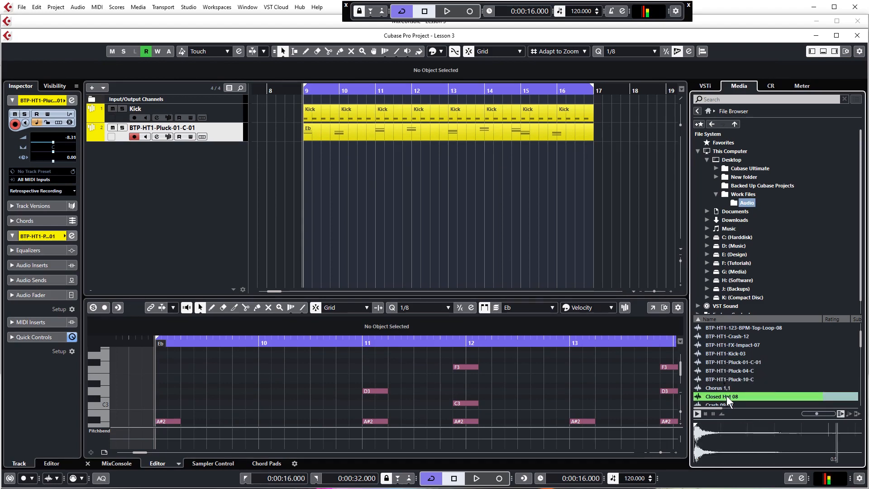
right_click(726, 395)
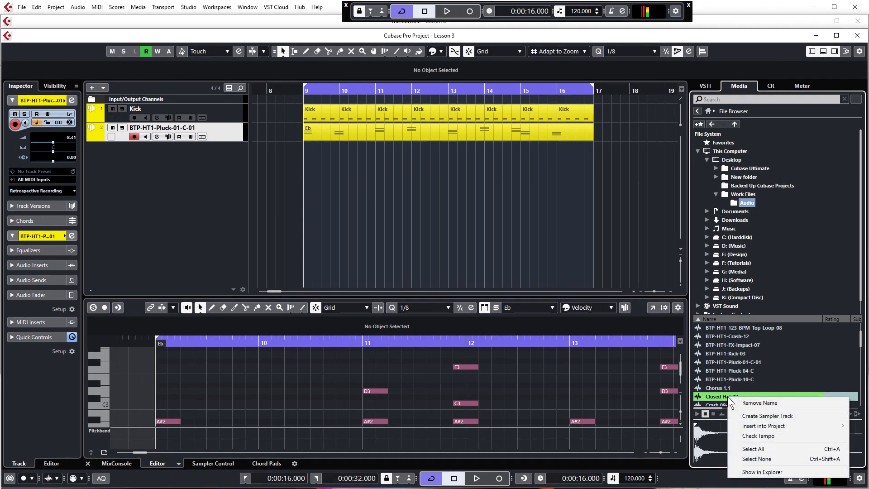
click(752, 415)
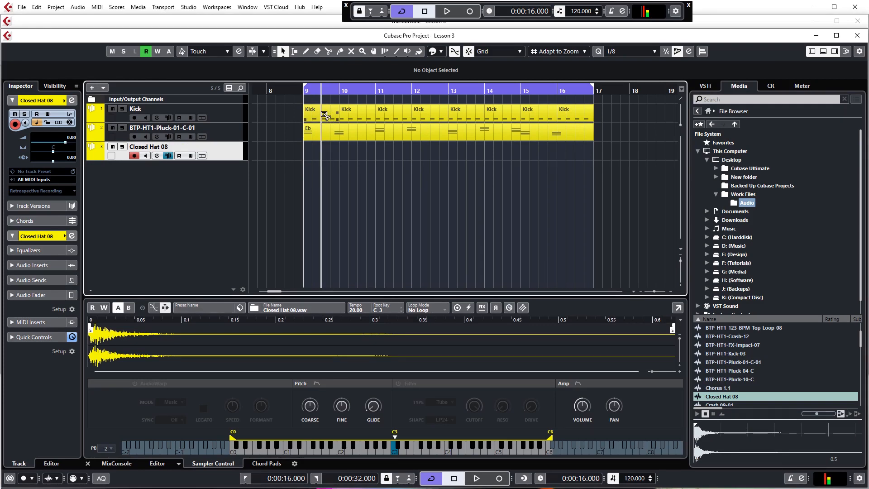
Step: Copy the bar 9 Kick part onto the new hi-hat track and rename the track Closed Hat
drag(325, 116, 324, 152)
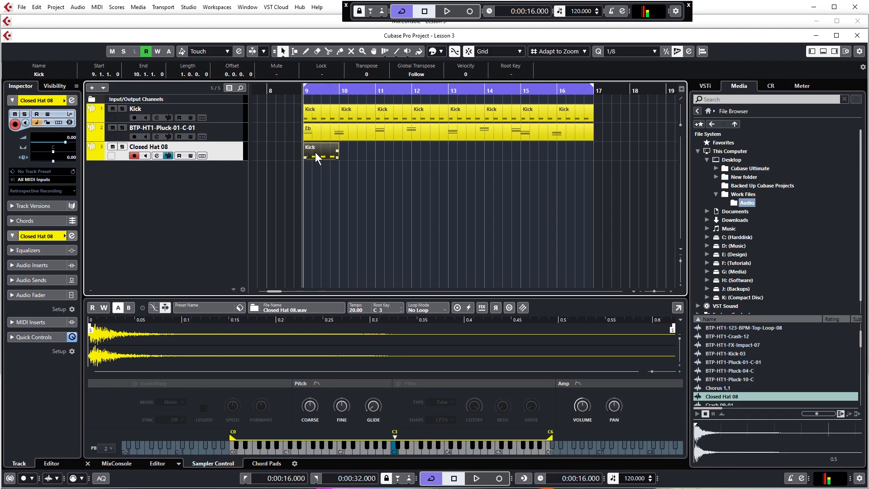
double_click(162, 146)
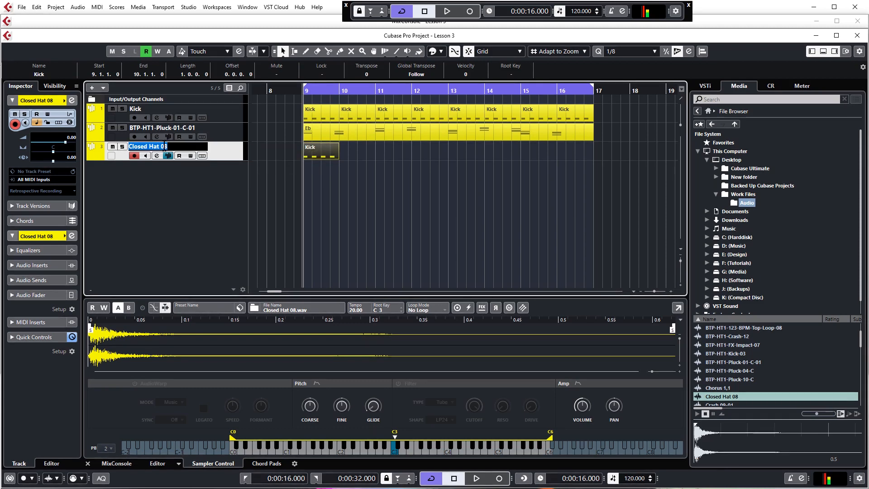
key(End)
key(BackSpace)
key(BackSpace)
key(BackSpace)
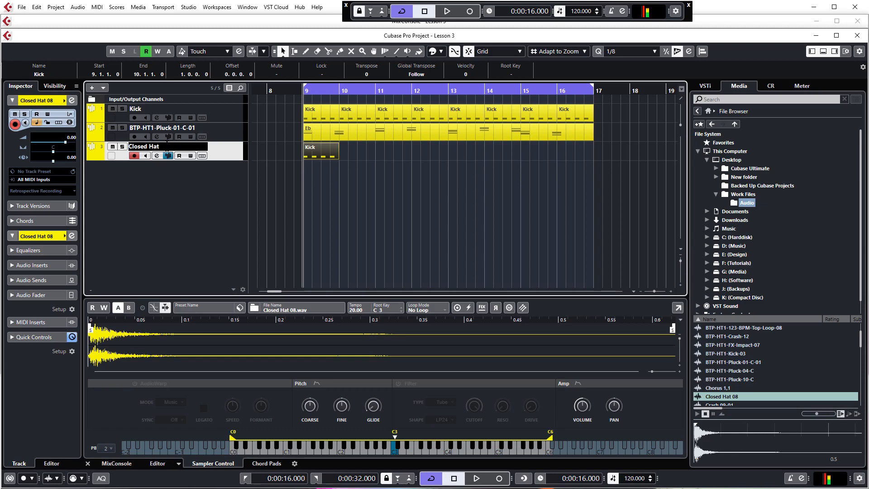
key(Return)
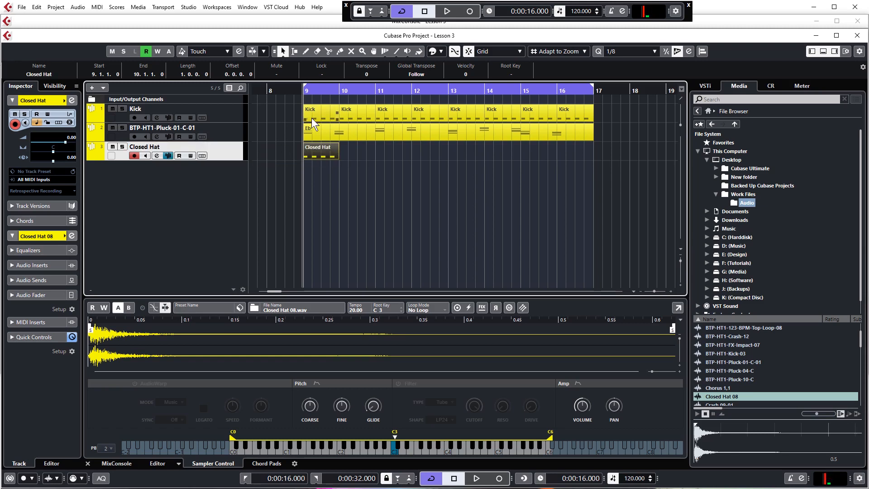
Step: Play the loop from bar 9 and lower the Closed Hat track's volume to -11.5 dB
click(316, 134)
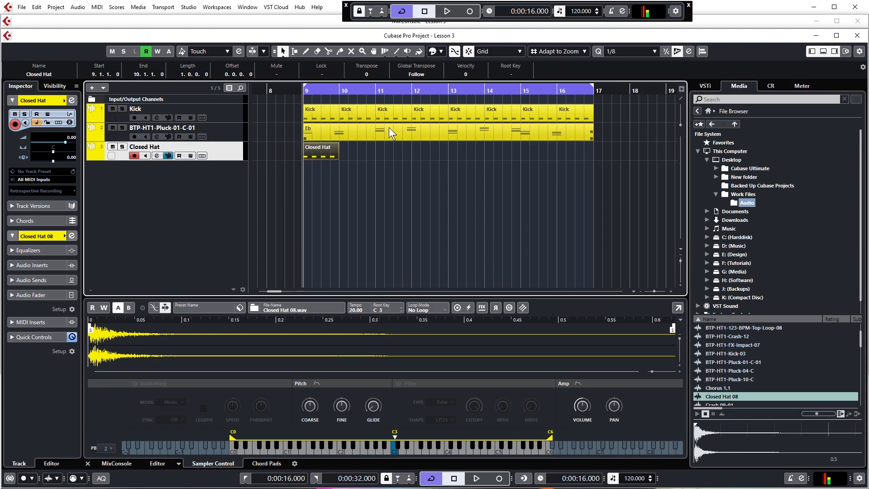
key(space)
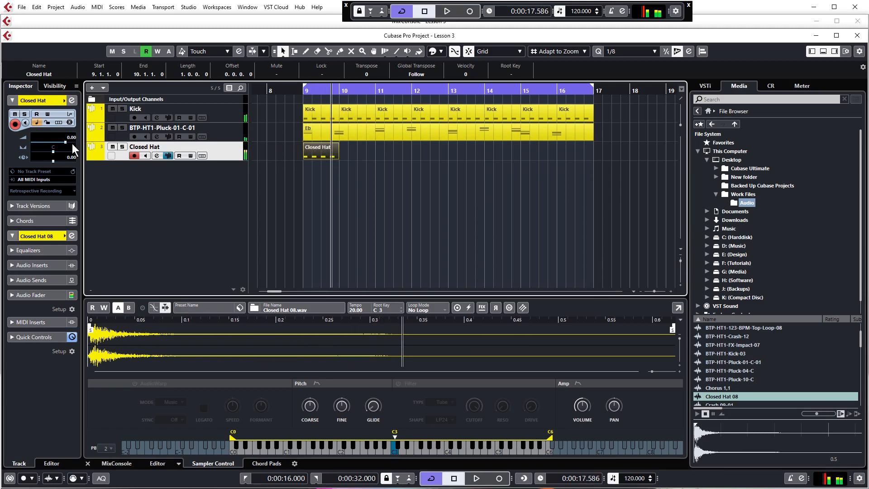
drag(64, 142, 49, 143)
click(305, 94)
key(space)
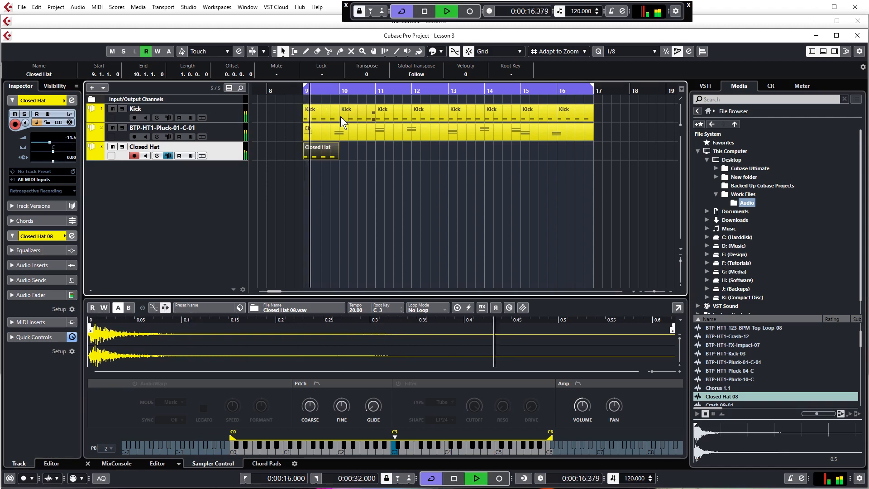
click(365, 186)
key(space)
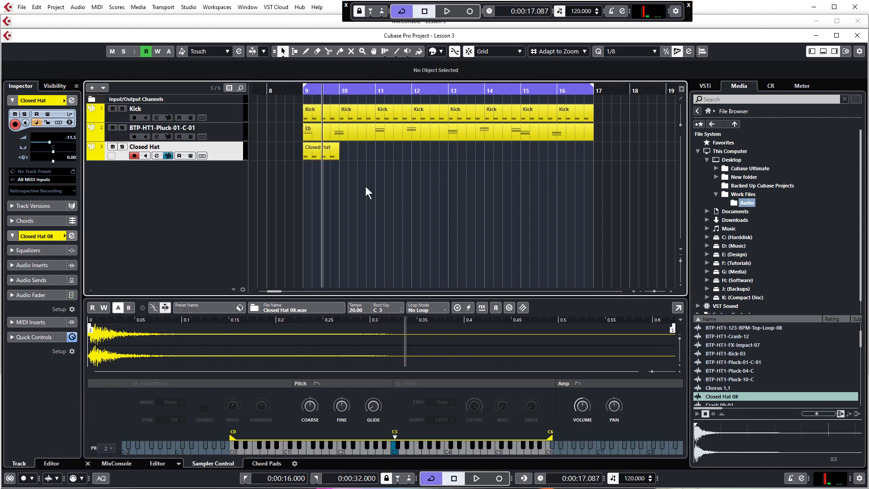
Step: Shift all four C3 notes in the Closed Hat part an eighth note later, starting at 9.1.3, and audition the offbeat pattern
double_click(316, 151)
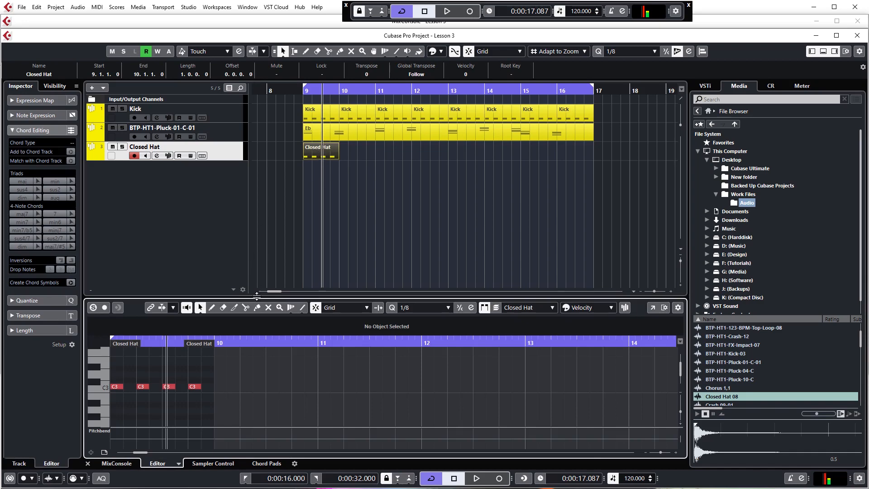
drag(257, 296, 257, 218)
scroll(302, 330, down, 1)
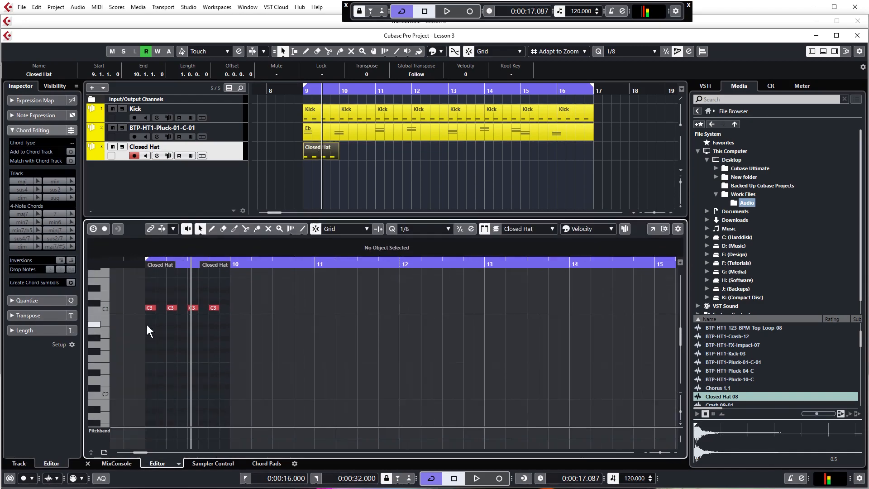
scroll(147, 324, up, 5)
drag(134, 329, 436, 284)
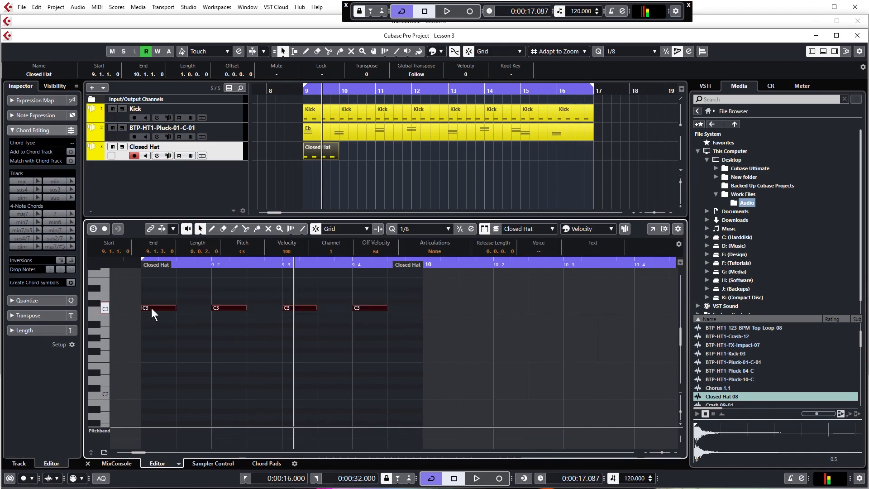
drag(150, 307, 186, 308)
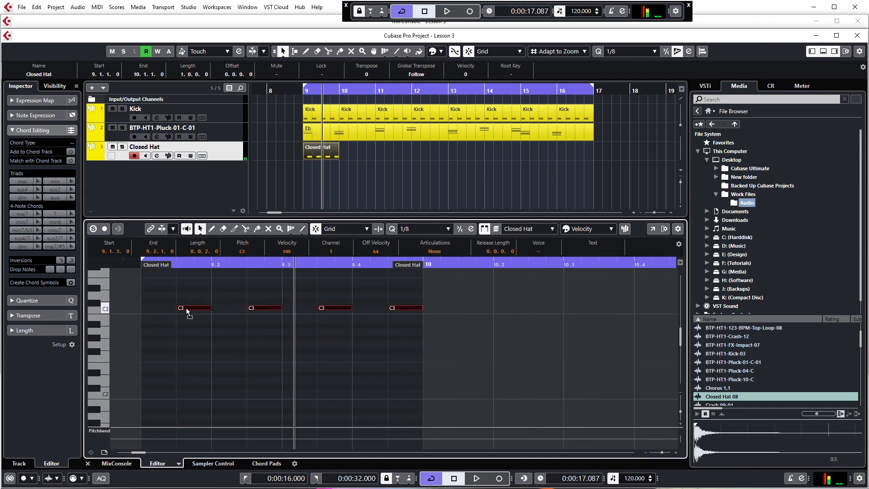
click(138, 264)
key(space)
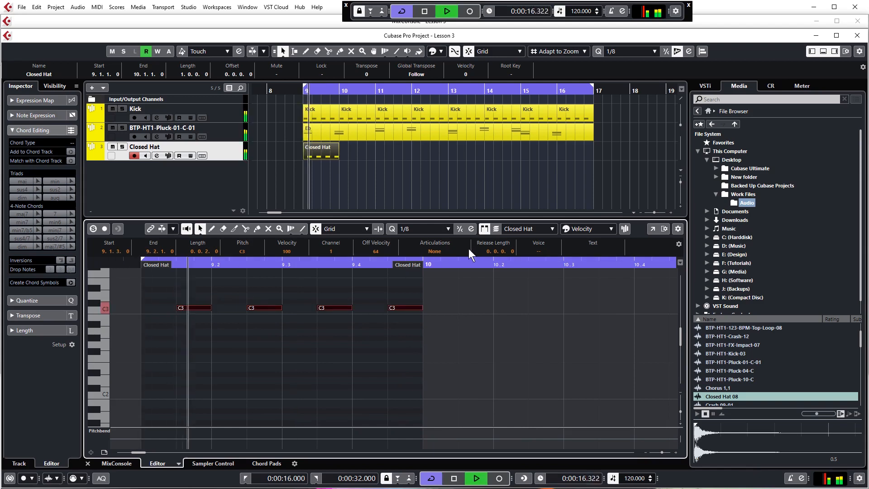
key(space)
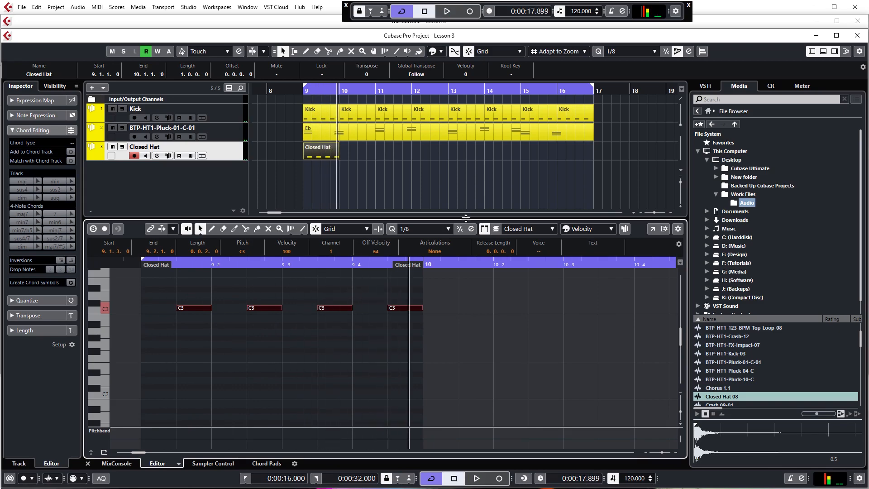
Step: Repeat the one-bar Closed Hat part from bar 10 through the end of bar 16 and audition the loop
drag(465, 218, 466, 255)
click(356, 191)
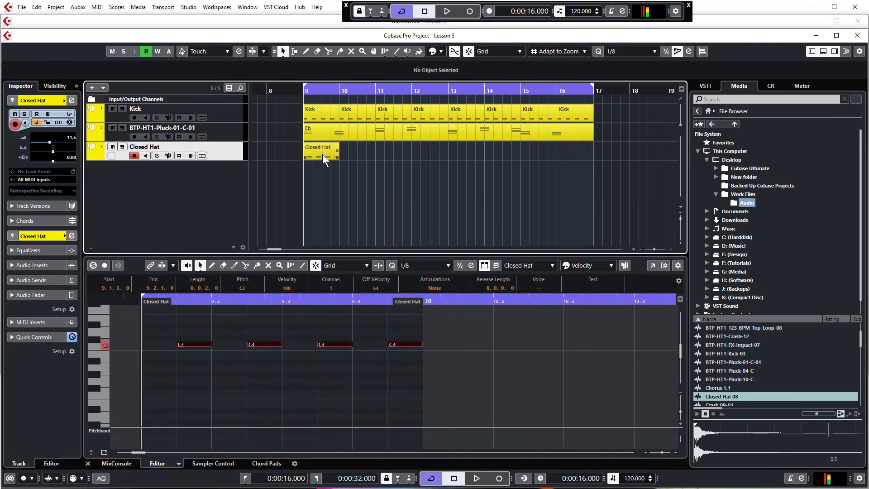
click(316, 153)
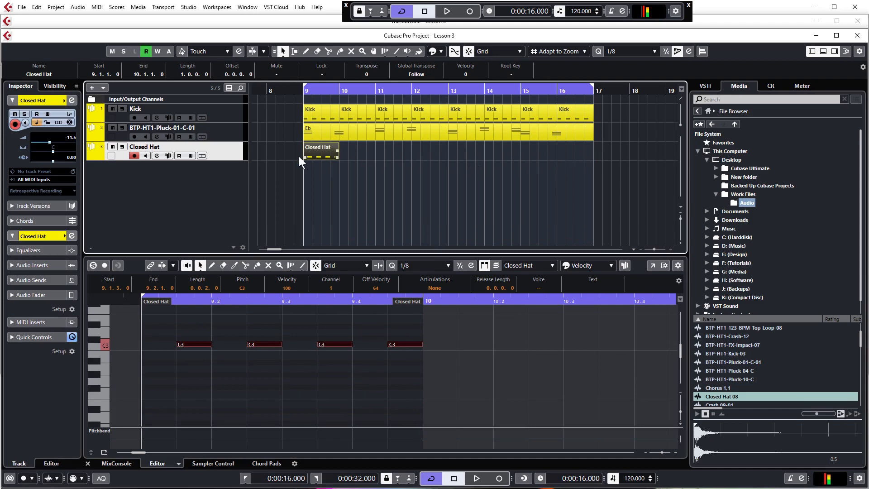
key(ctrl+d)
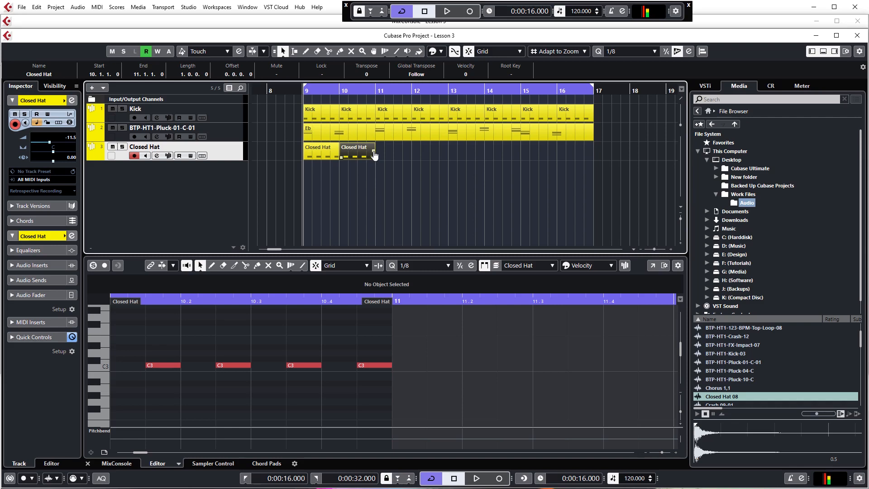
drag(374, 155, 585, 156)
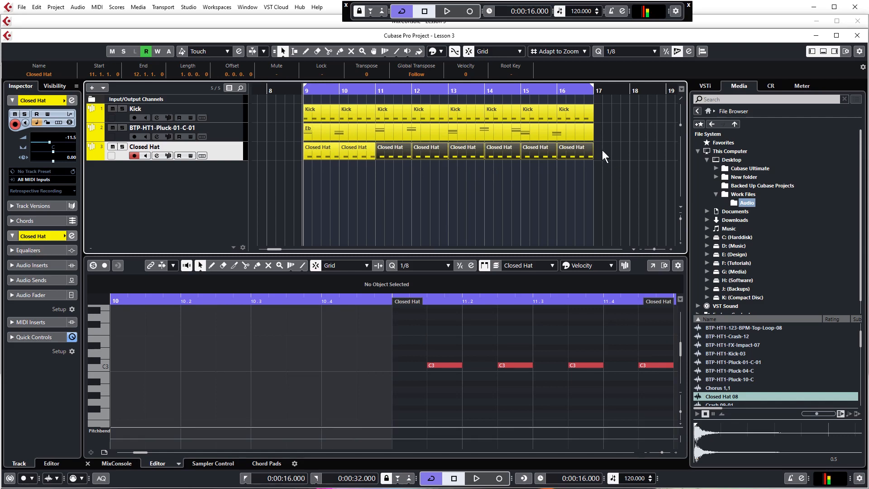
click(605, 149)
key(space)
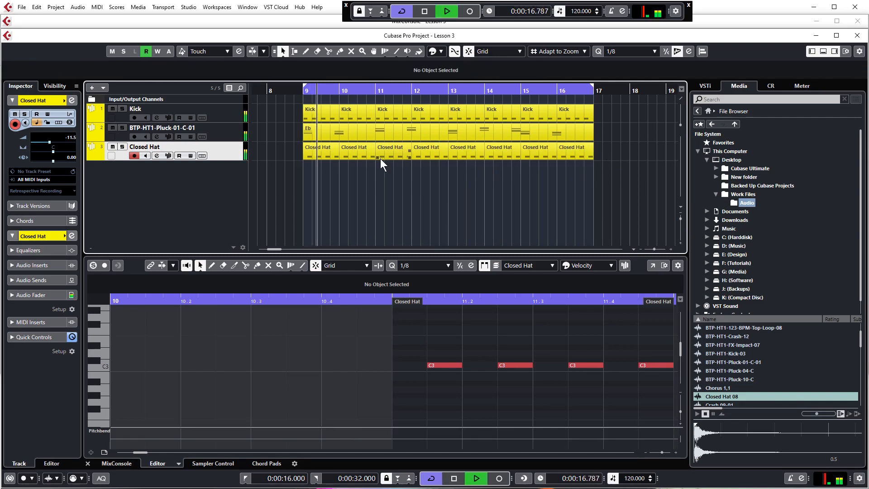
key(space)
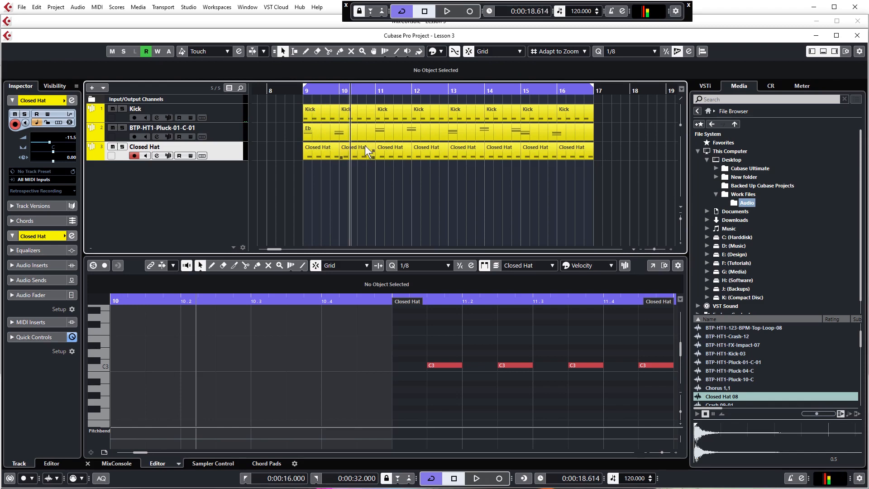
Step: Create a sampler track from the Snare 12 sample and set its volume to -10.7 dB
scroll(737, 349, down, 5)
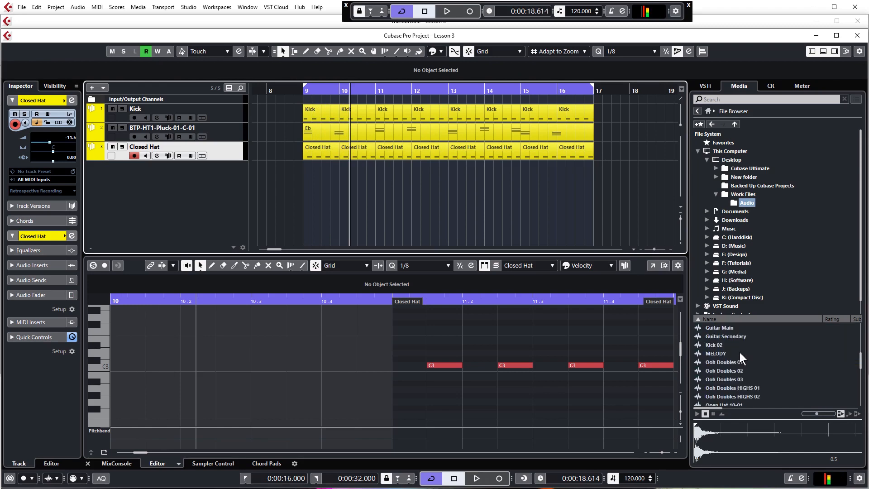
scroll(739, 352, down, 4)
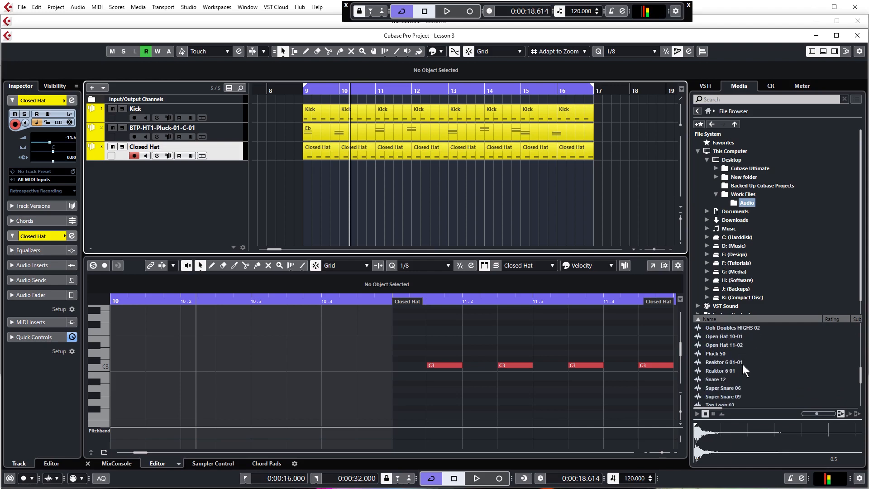
click(713, 379)
right_click(713, 379)
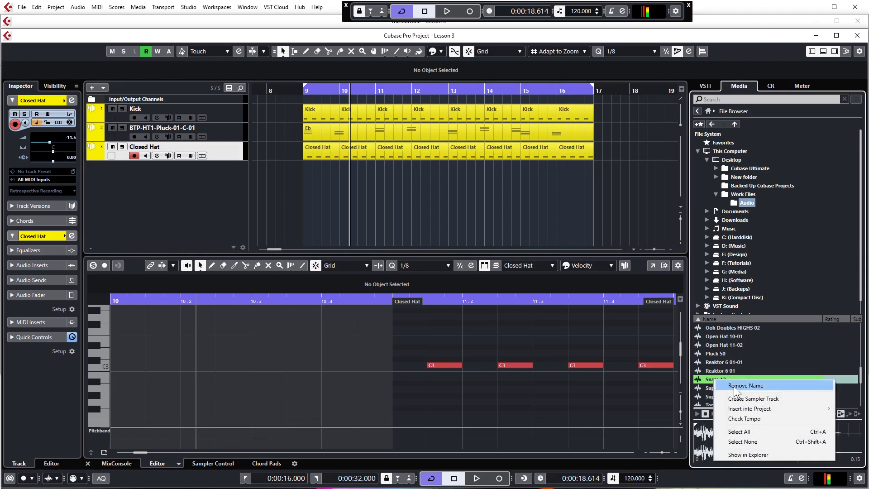
click(735, 398)
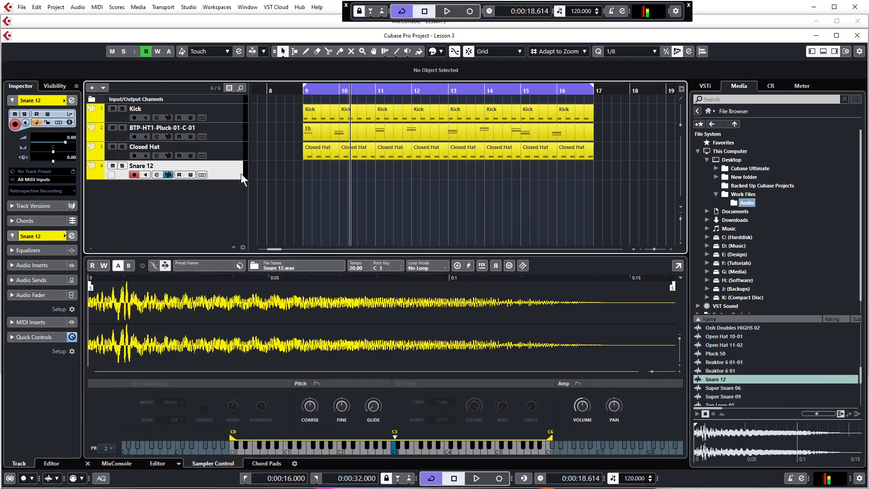
click(66, 142)
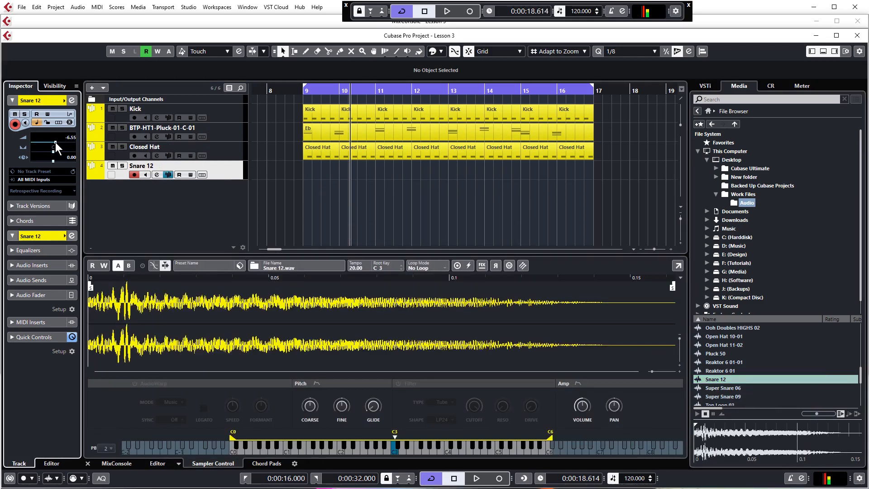
drag(53, 142, 52, 143)
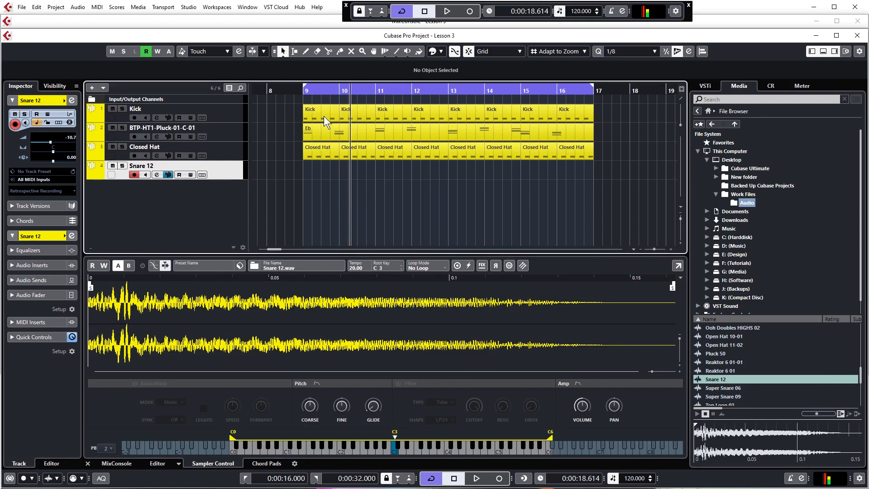
Step: Copy the bar 9 Kick part onto the snare track and rename the track Snare 1
drag(322, 117, 322, 169)
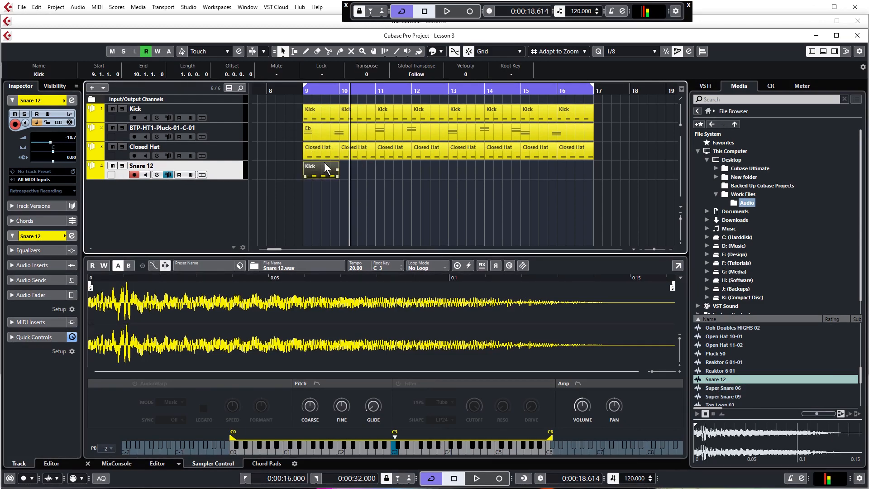
click(317, 113)
double_click(149, 165)
click(153, 165)
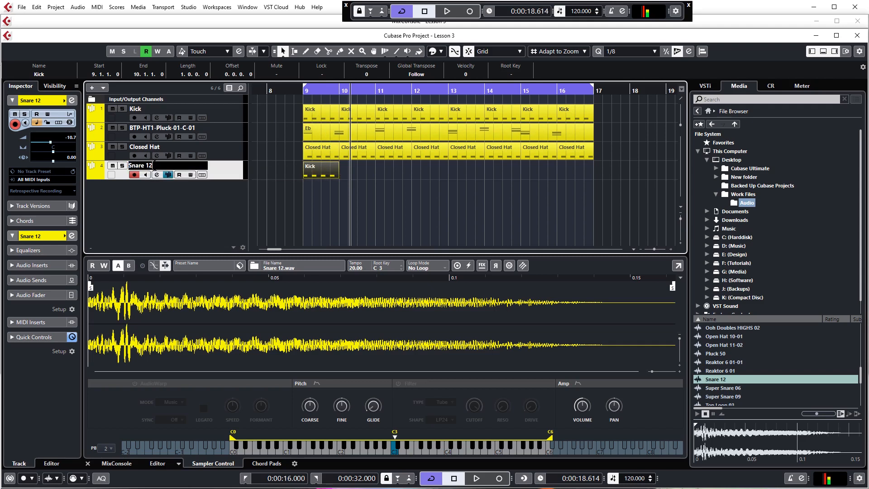
key(BackSpace)
key(Return)
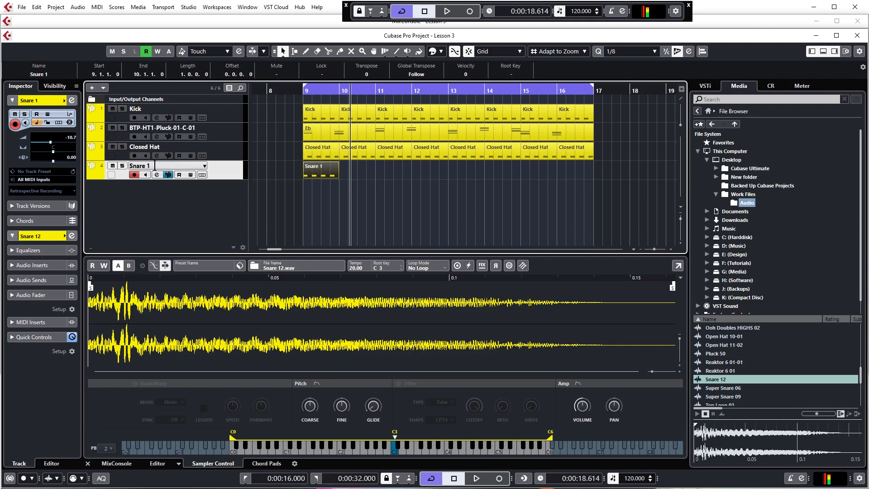
Step: Delete the C3 notes on beats 9.1 and 9.3 from the Snare 1 part and audition the pattern
click(318, 174)
double_click(320, 173)
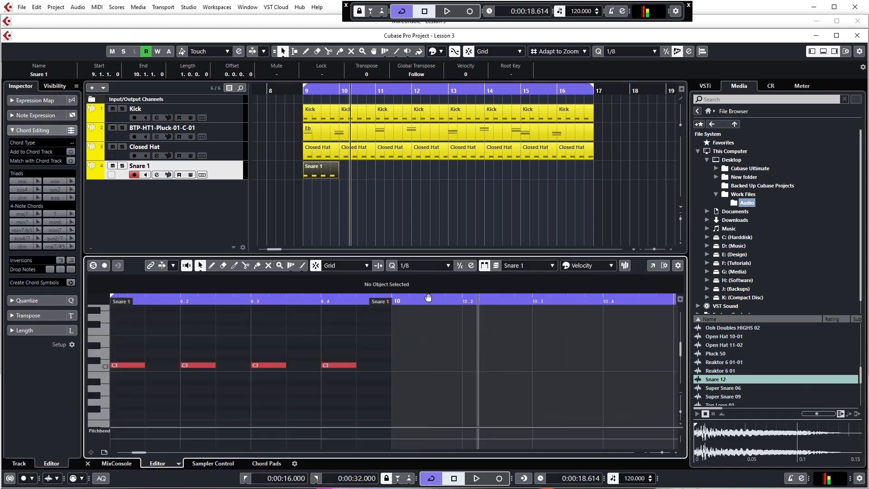
drag(232, 297, 310, 299)
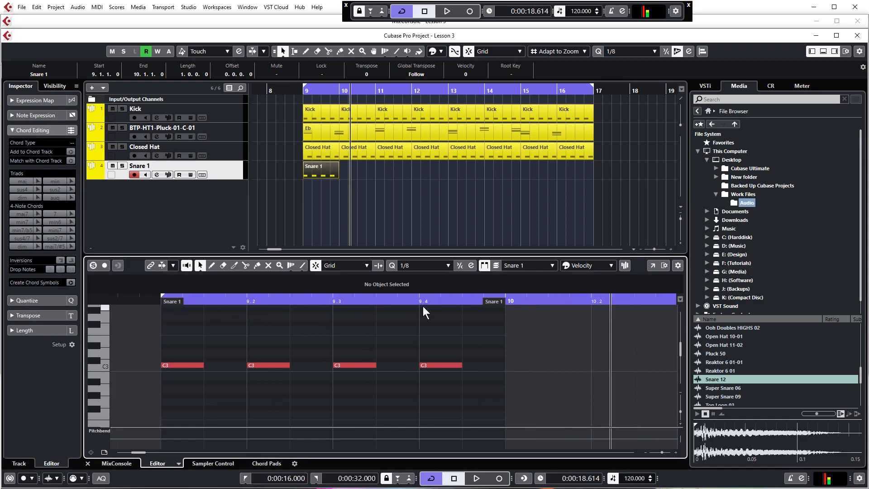
drag(213, 330, 166, 388)
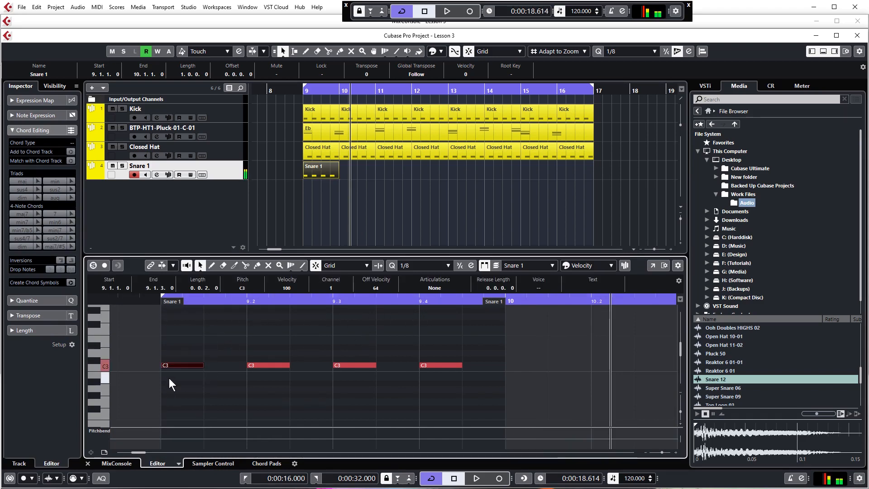
key(Delete)
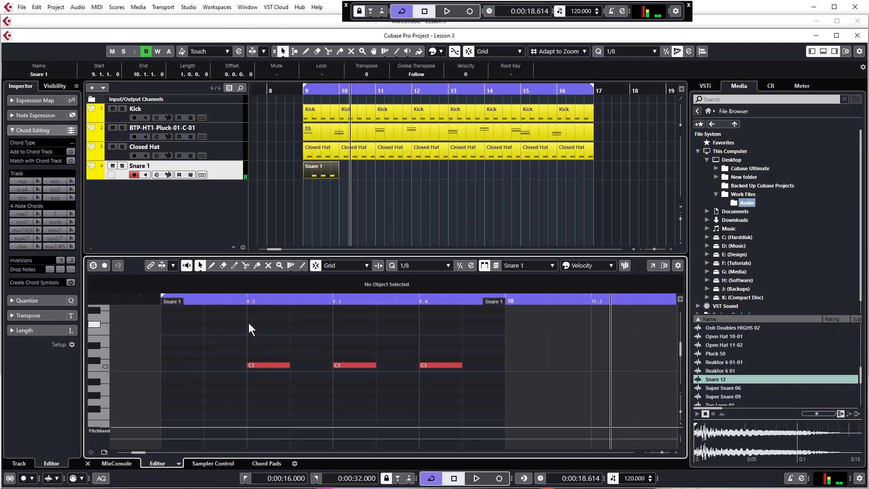
drag(318, 338, 357, 378)
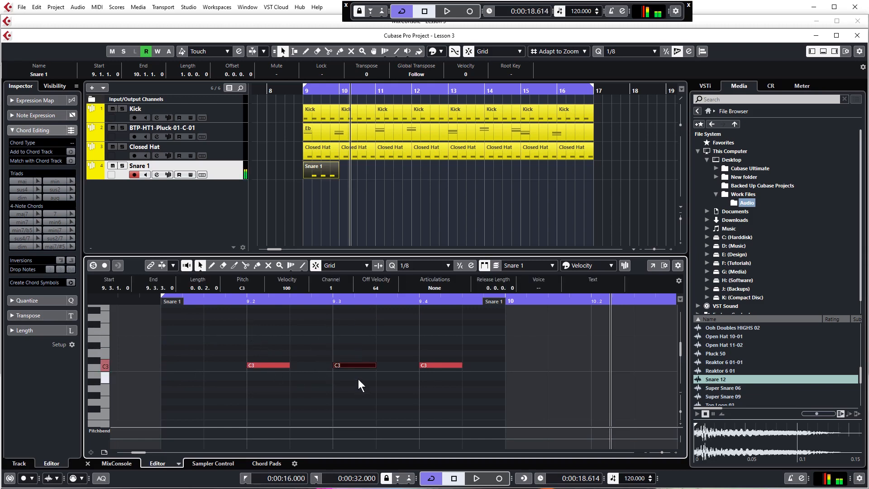
key(Delete)
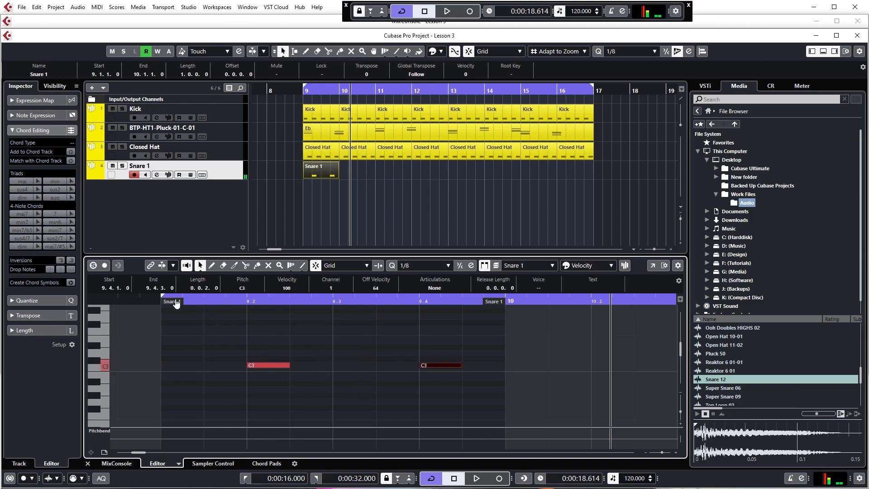
click(159, 302)
key(space)
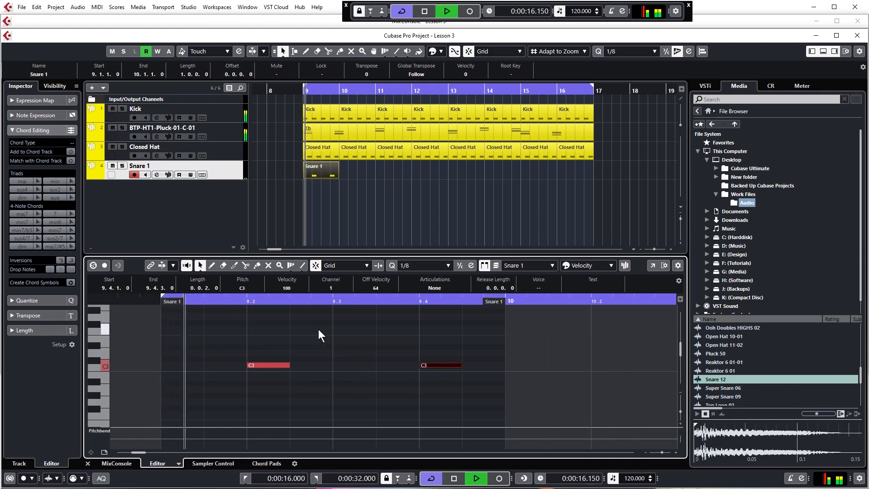
key(space)
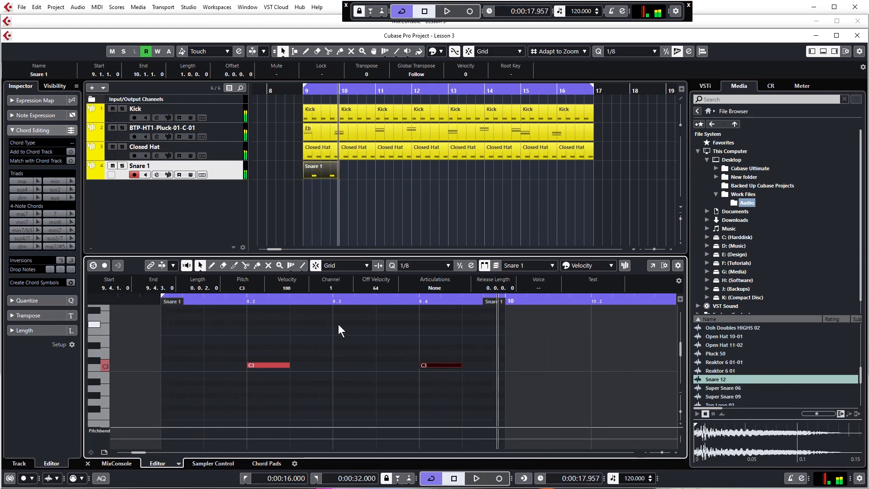
Step: Repeat the one-bar Snare 1 part from bar 10 through the end of bar 16 and audition the loop
click(335, 172)
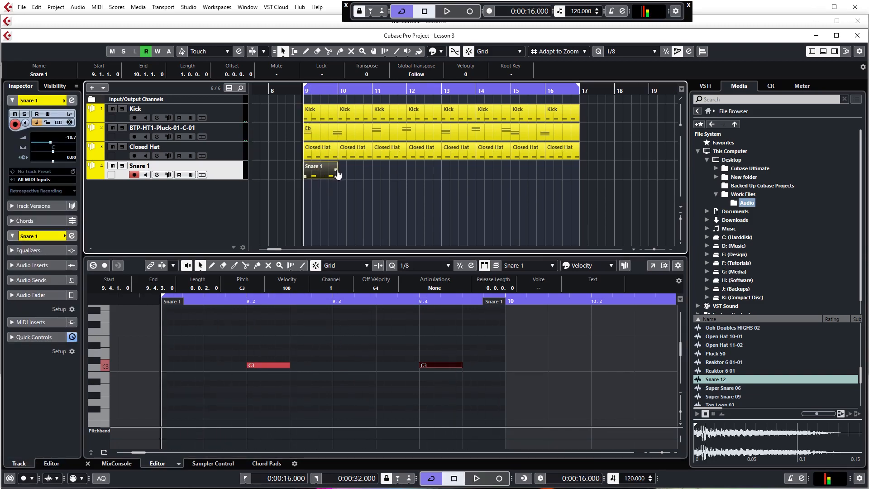
drag(337, 175, 565, 173)
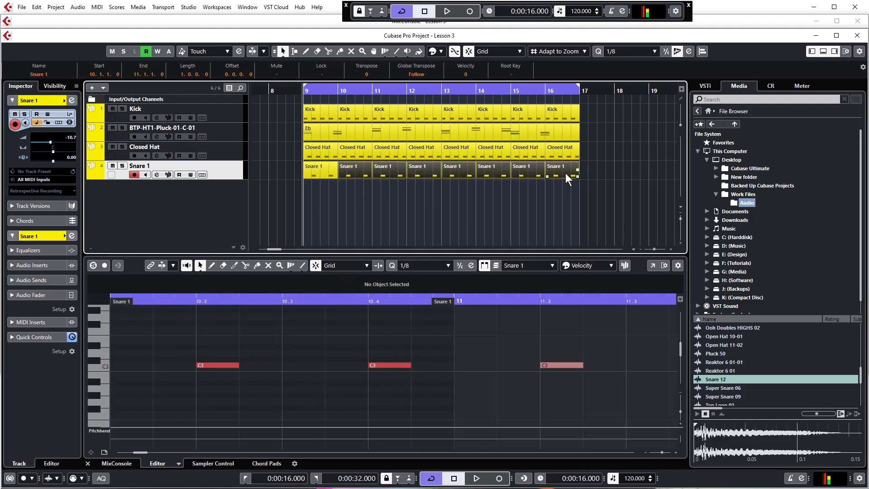
click(380, 215)
key(space)
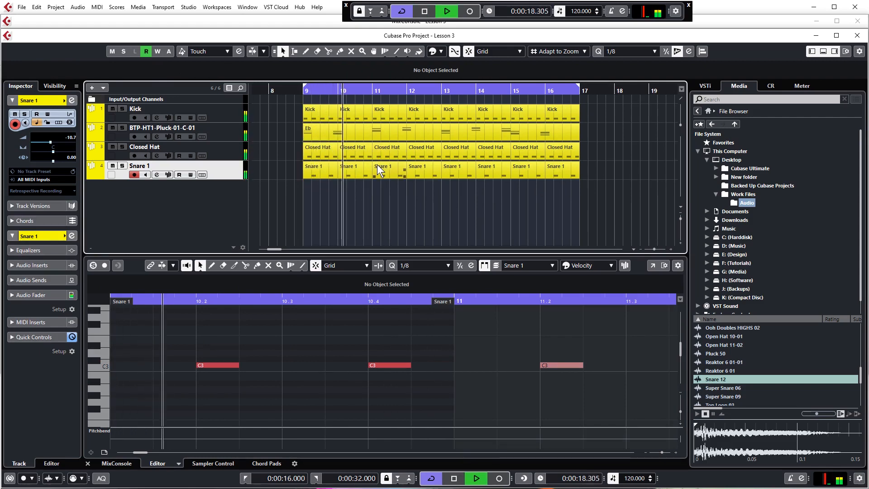
key(space)
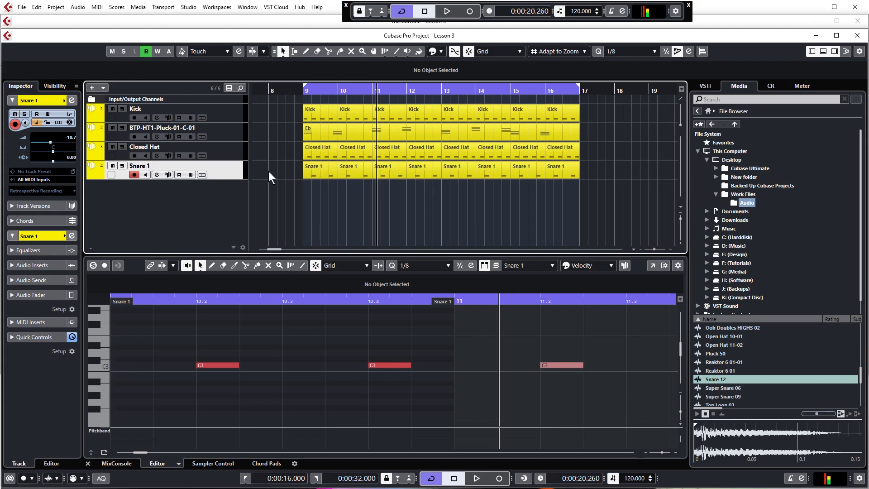
Step: Duplicate the Snare 1 track with its parts and rename the copy Snare 2
right_click(227, 169)
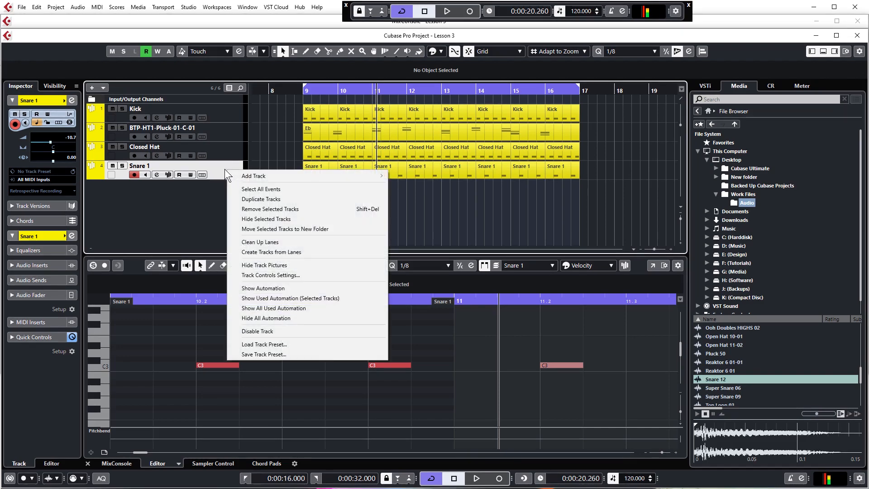
click(218, 169)
right_click(222, 169)
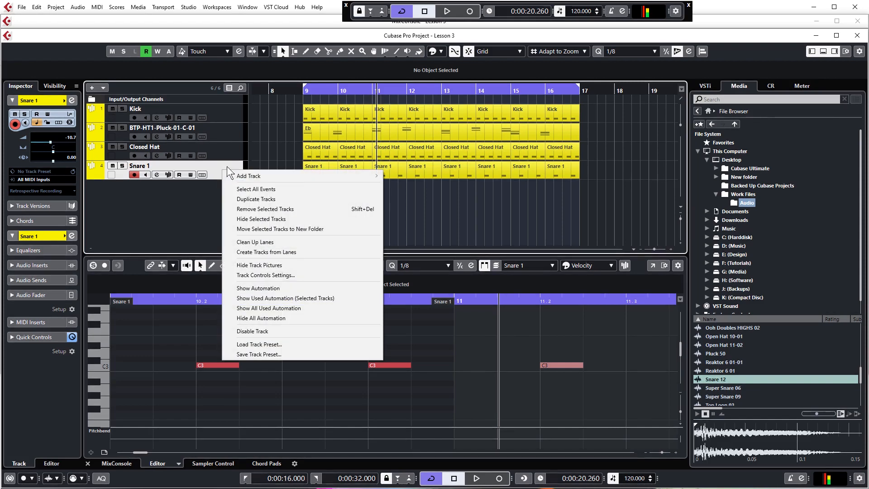
click(254, 198)
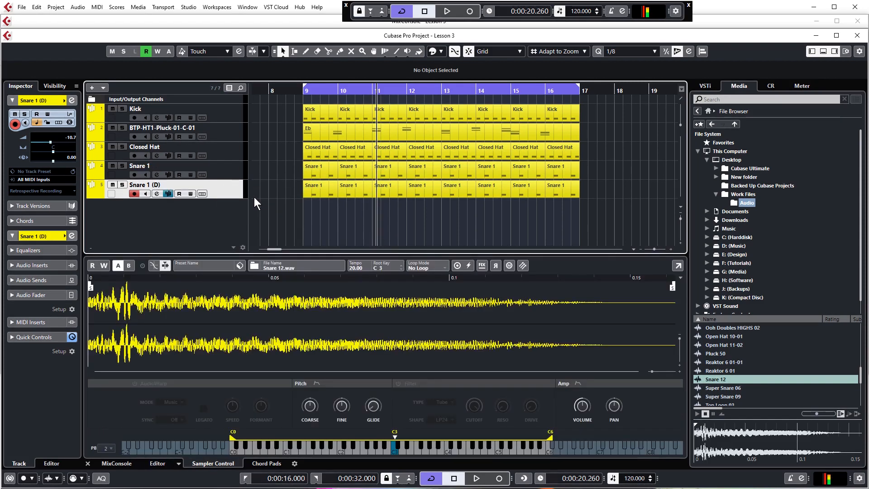
double_click(159, 185)
drag(167, 185, 147, 186)
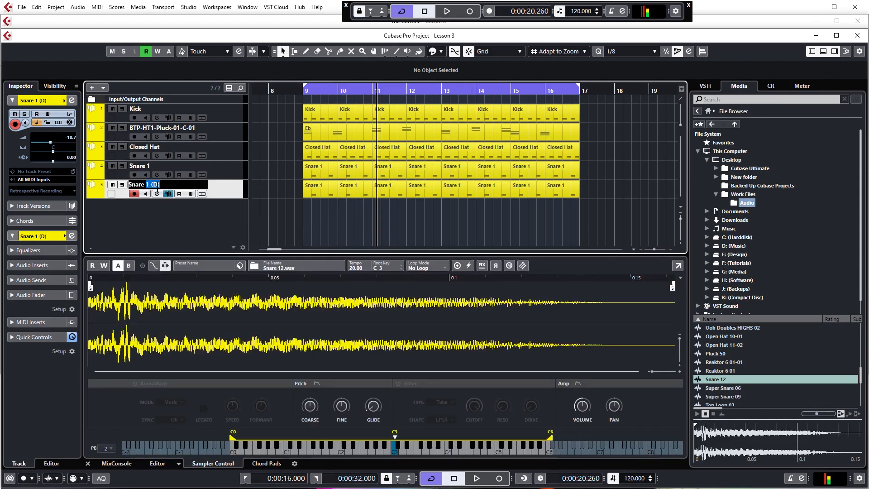
text(2)
key(Return)
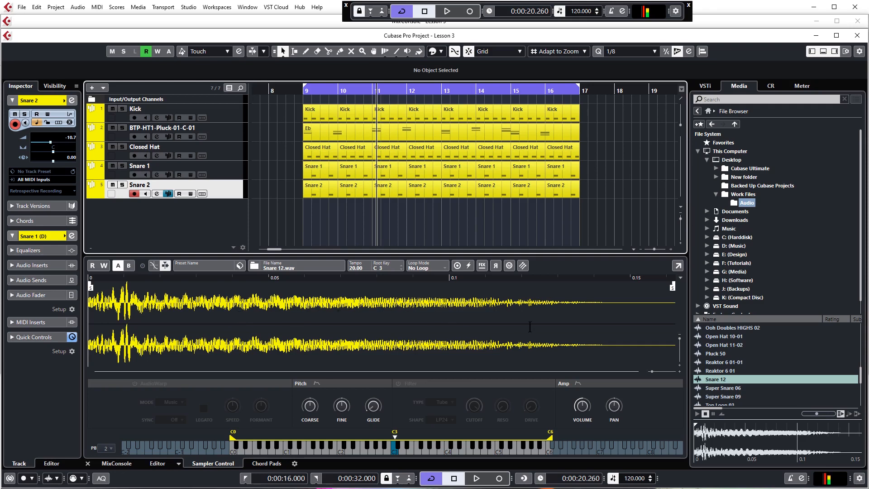
Step: Replace the Snare 2 sample with Super Snare 06, audition it in the loop and set the track volume to -13.9 dB
click(726, 387)
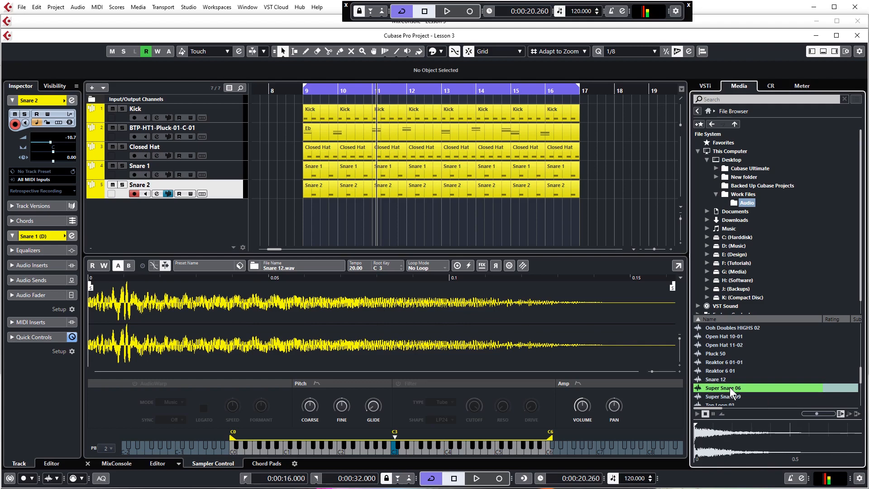
drag(364, 320, 364, 320)
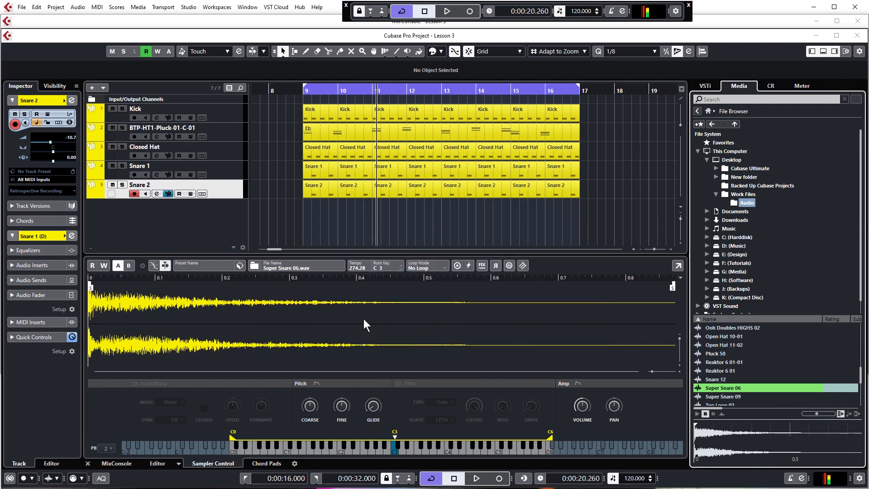
click(302, 93)
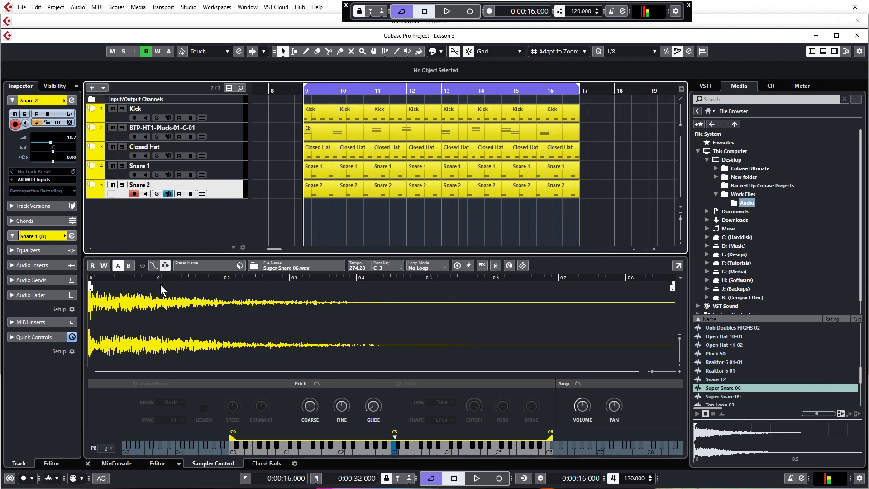
key(space)
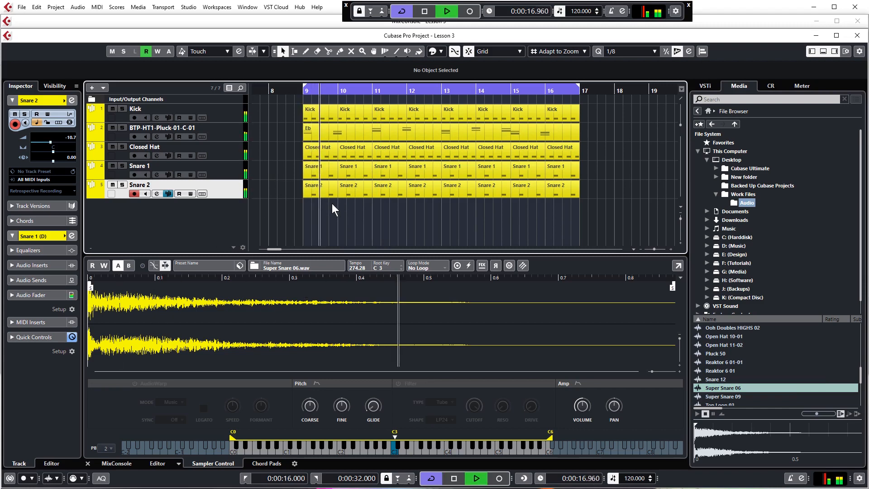
key(space)
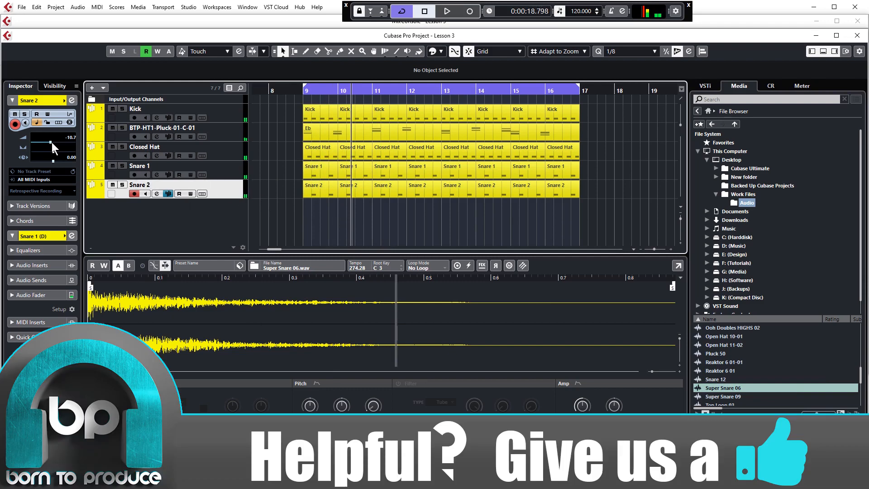
drag(50, 142, 47, 142)
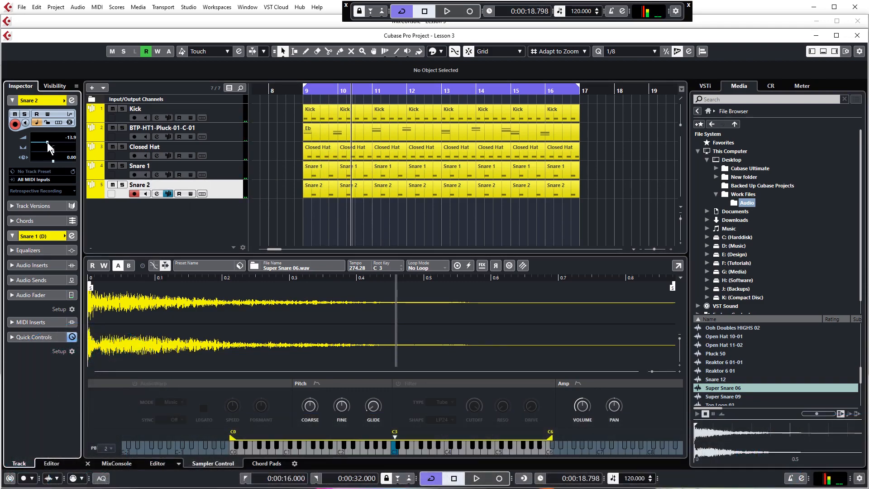
Step: Try Super Snare 09 as the Snare 2 sample in the playing loop and switch back to Super Snare 06
click(719, 395)
drag(718, 395, 510, 351)
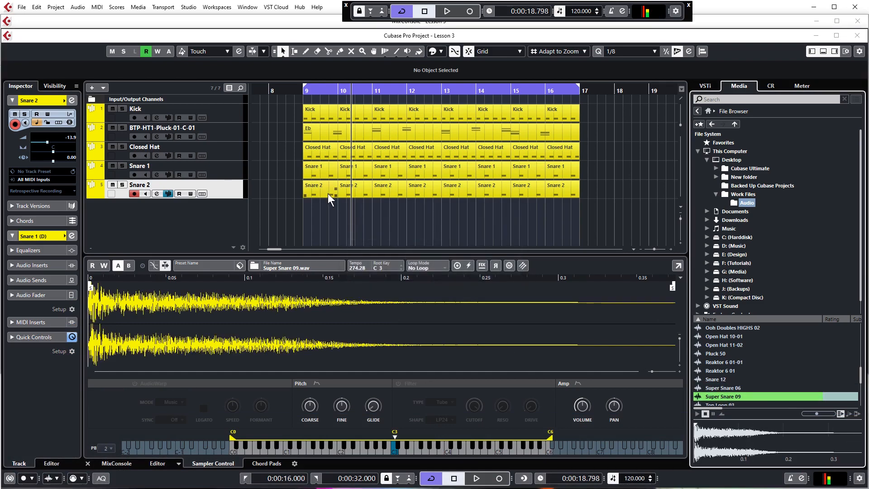
key(space)
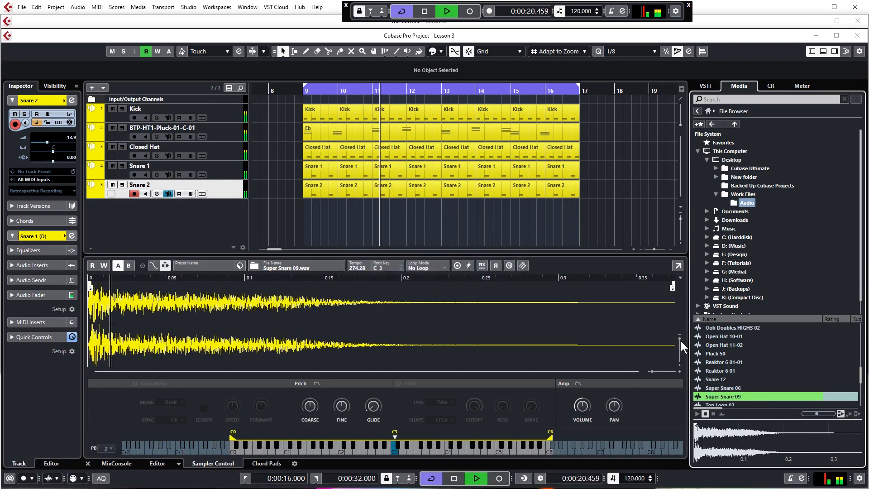
key(space)
click(717, 387)
drag(717, 387, 528, 335)
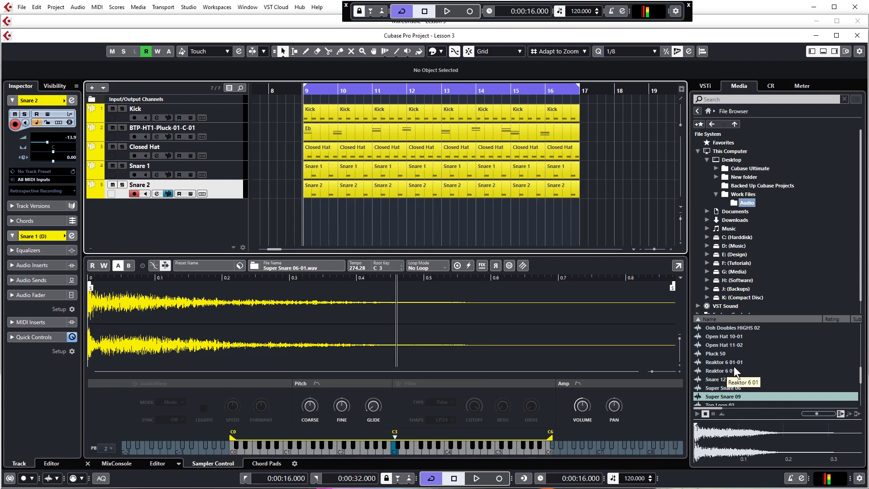
Step: Turn on Align Beats to Project for the media preview and audition Top Loop 03 against the playing project
scroll(734, 366, down, 1)
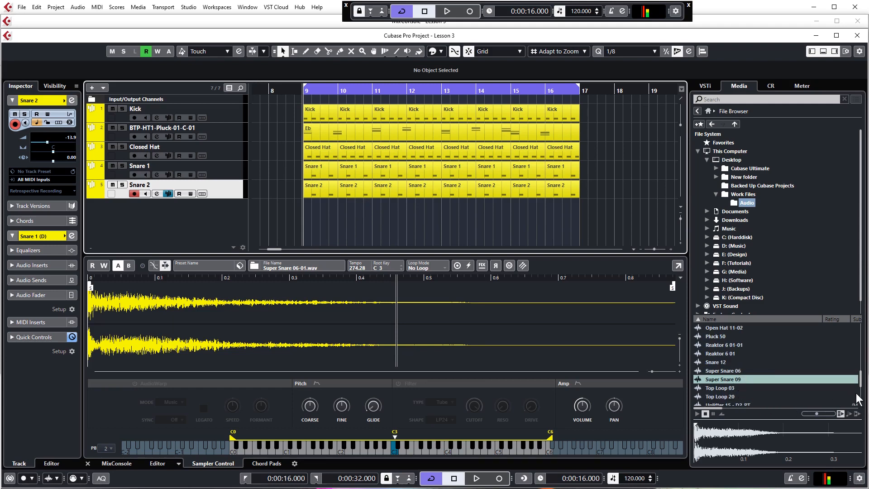
scroll(861, 385, down, 1)
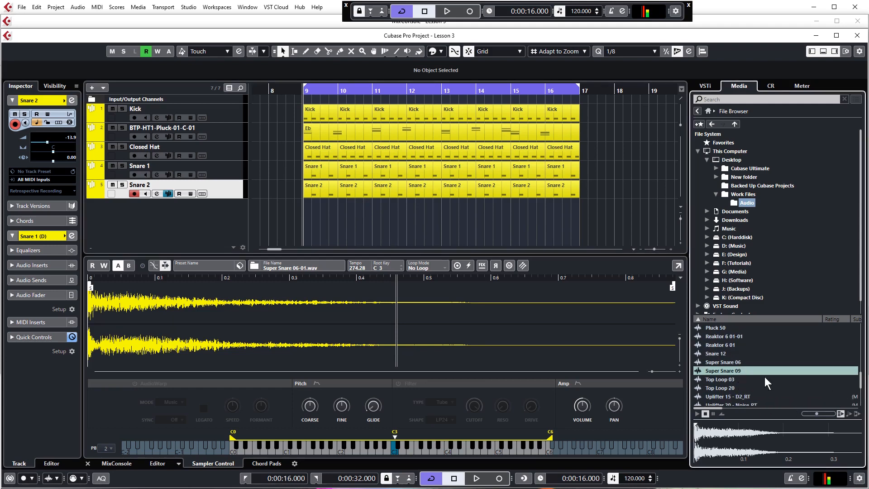
click(726, 378)
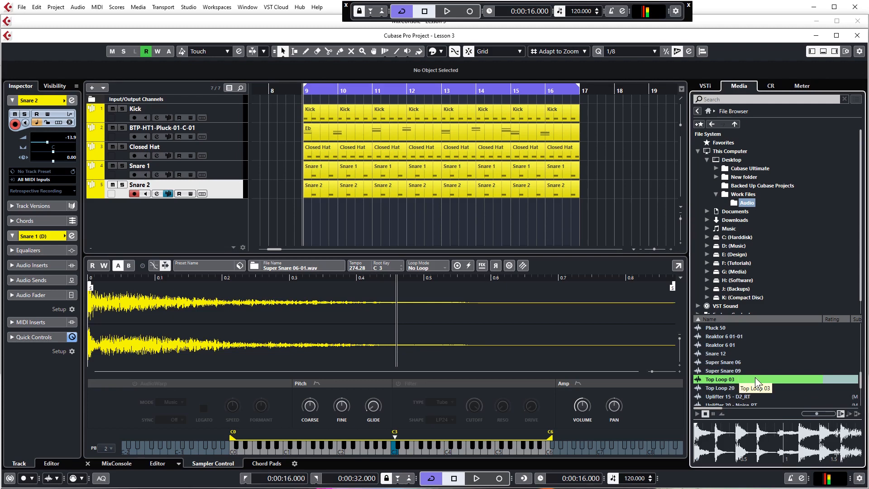
click(848, 413)
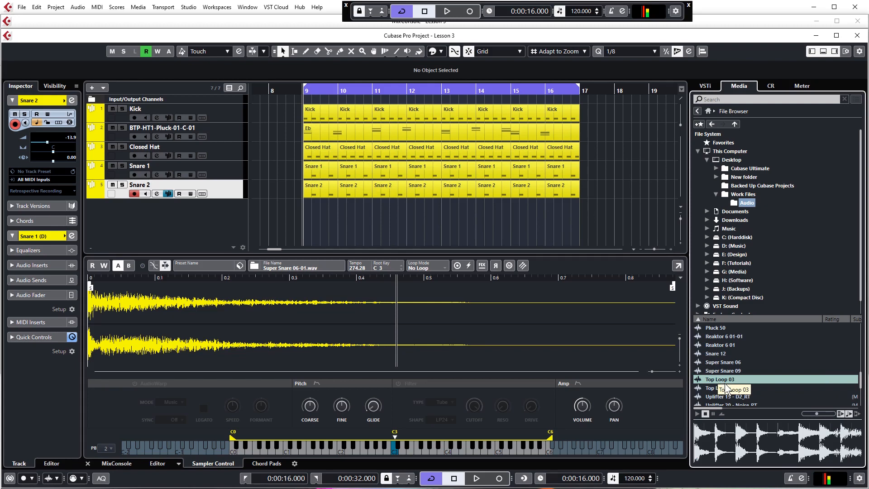
key(space)
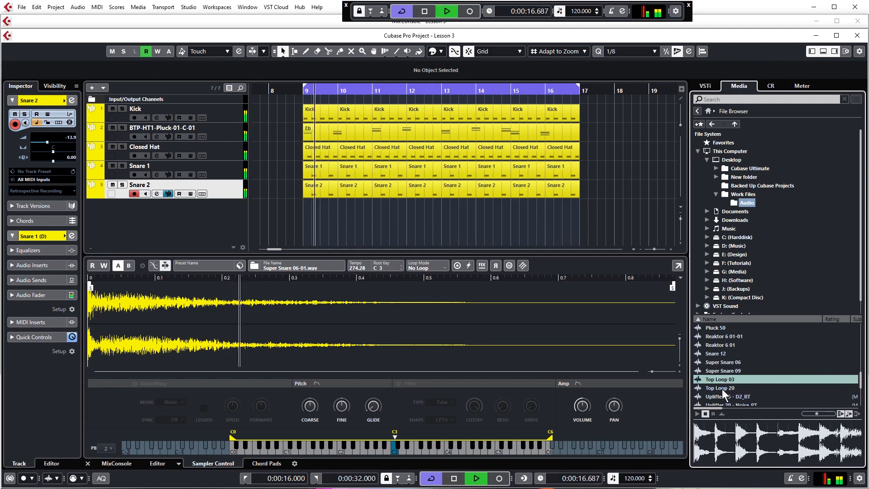
click(696, 414)
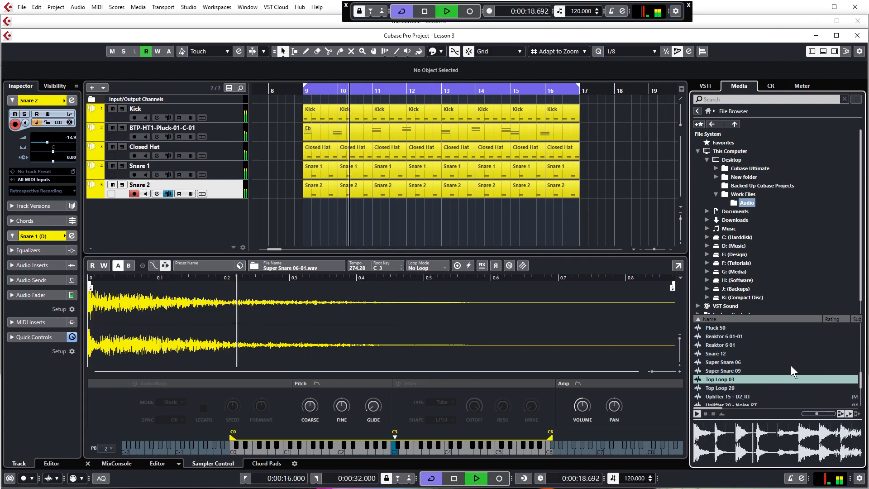
Step: Preview Top Loop 20 against the playing project, stop playback and select Top Loop 03 again
click(760, 387)
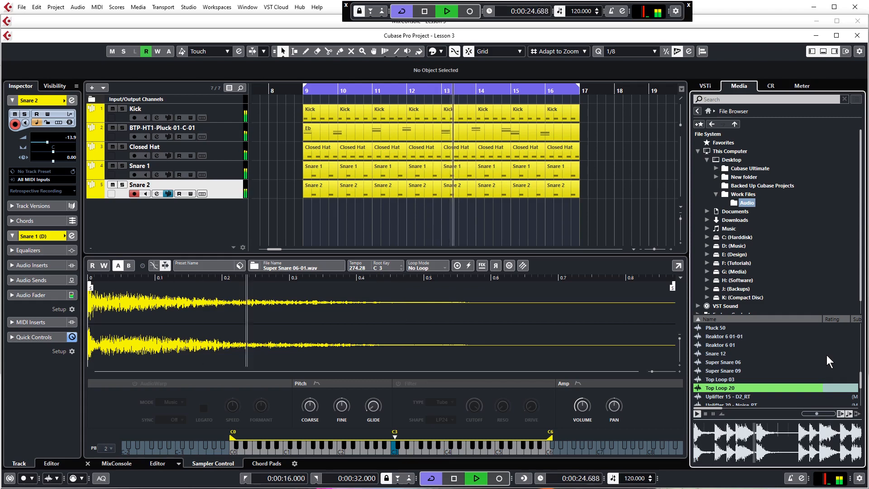
key(space)
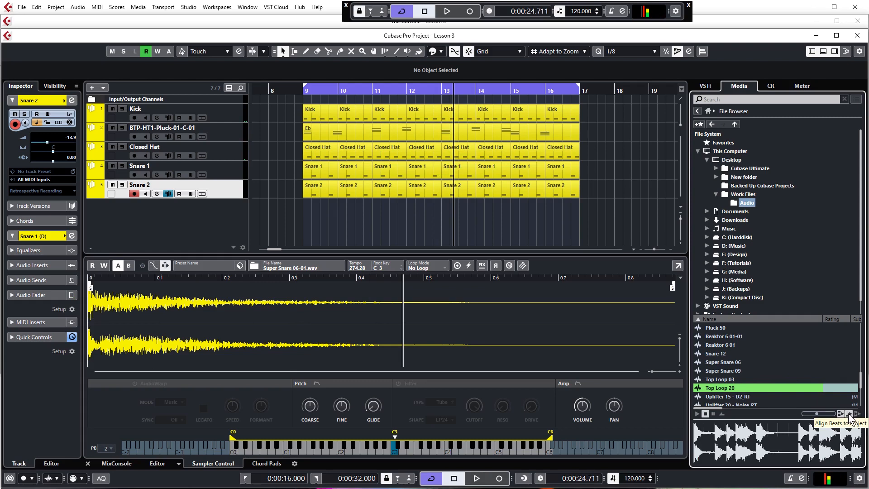
click(721, 380)
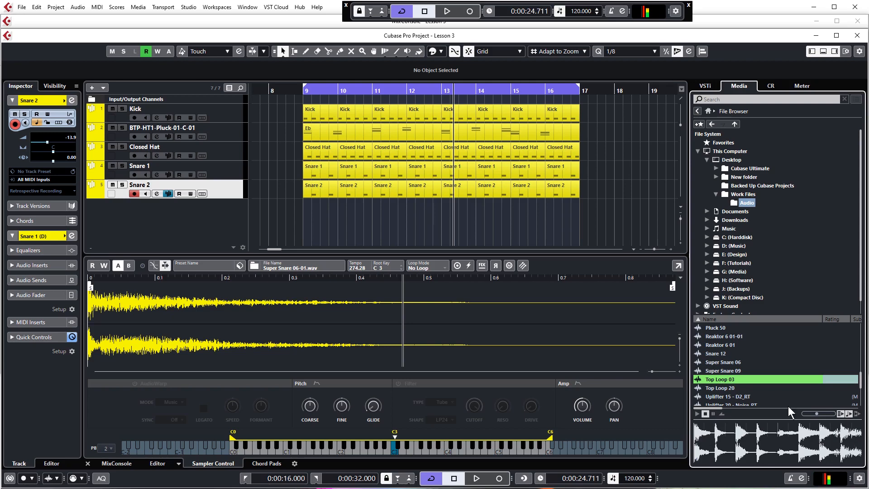
Step: Import Top Loop 03 onto a new audio track at bar 9, copying the file to the project folder
drag(720, 380, 301, 215)
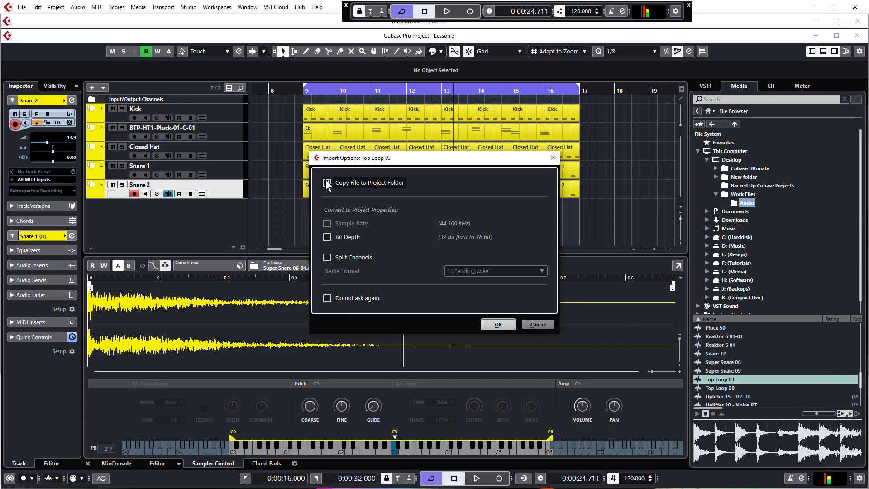
click(327, 183)
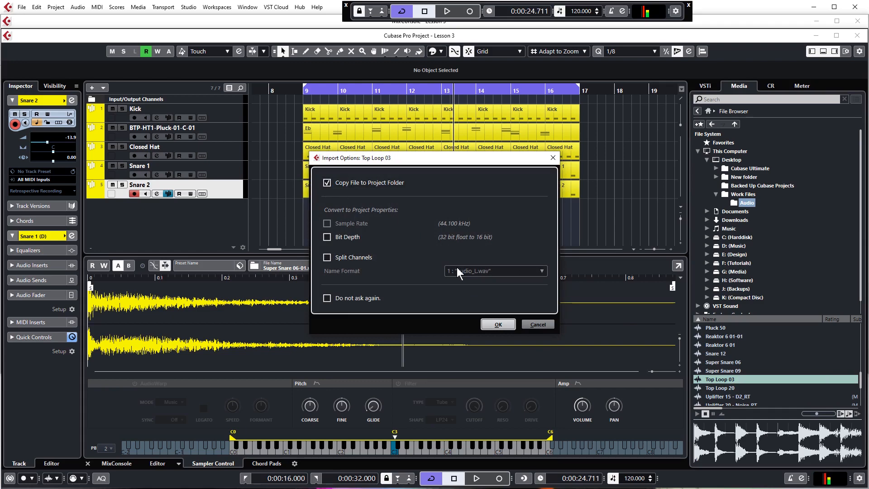
click(497, 324)
Step: Split the Top Loop 03 event after its first hit, at about 9.1.2.119
key(h)
key(h)
key(h)
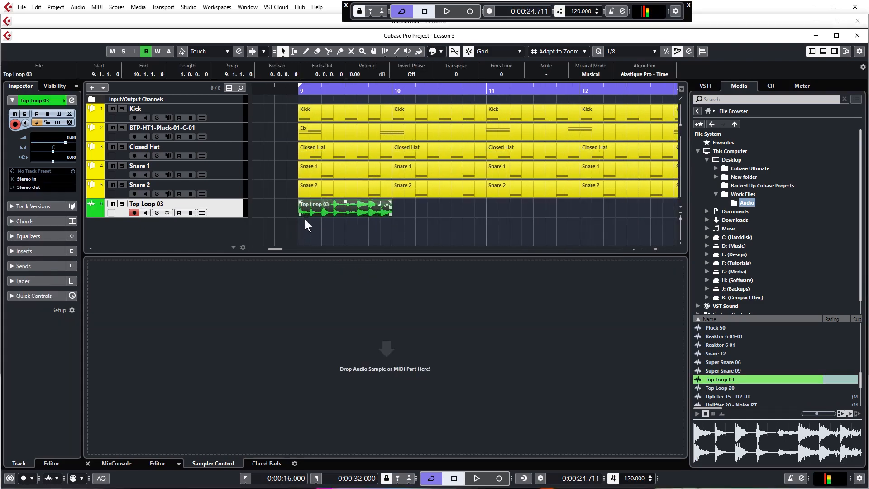
scroll(301, 220, up, 1)
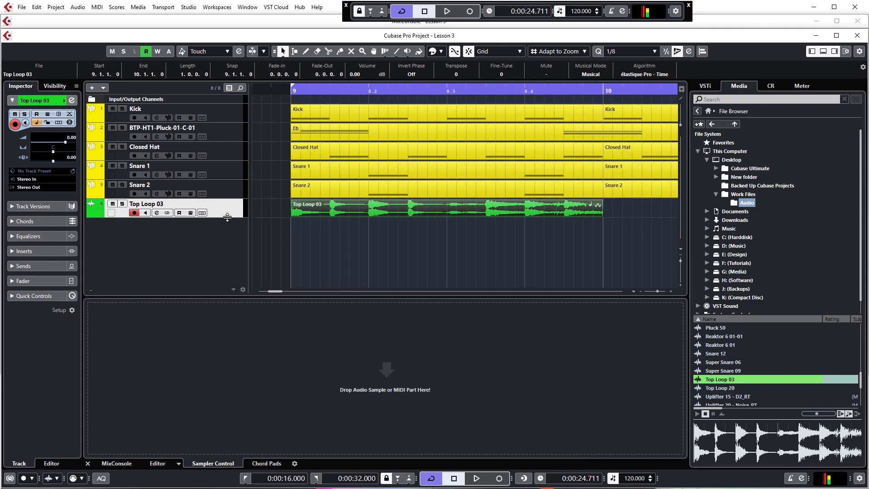
mouse_move(227, 217)
mouse_down()
mouse_move(227, 262)
mouse_move(226, 223)
mouse_up()
key(z)
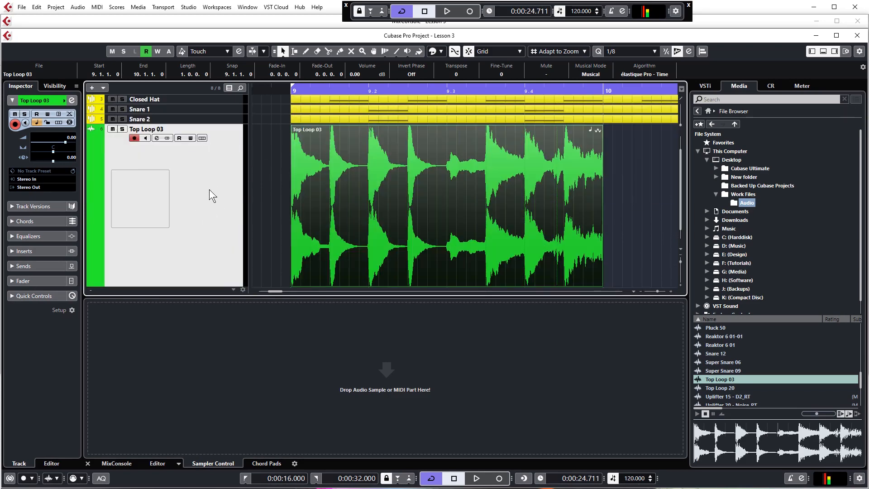
key(z)
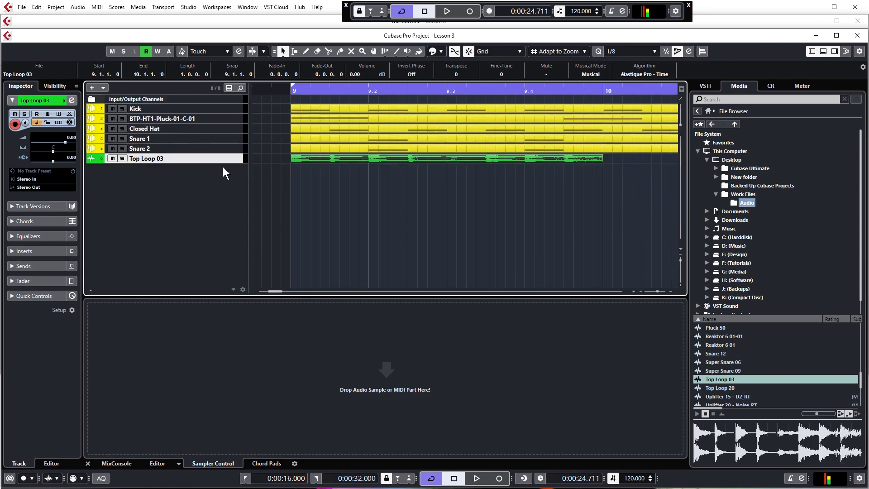
key(z)
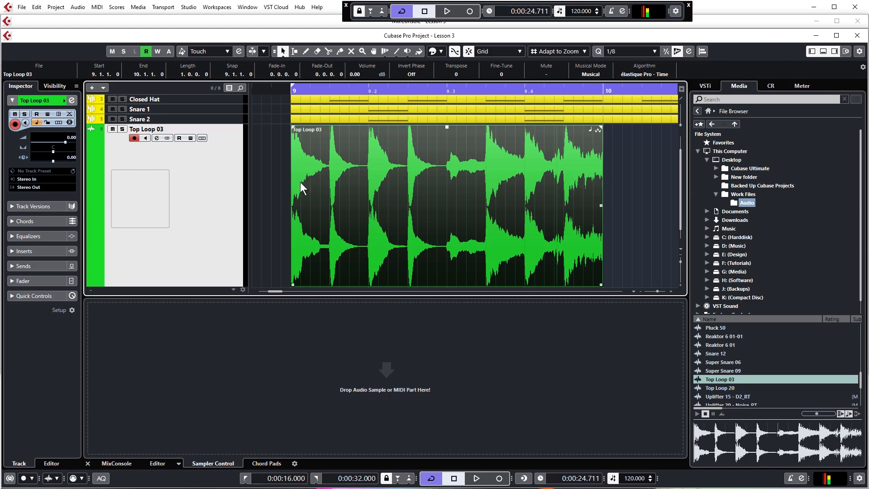
click(332, 178)
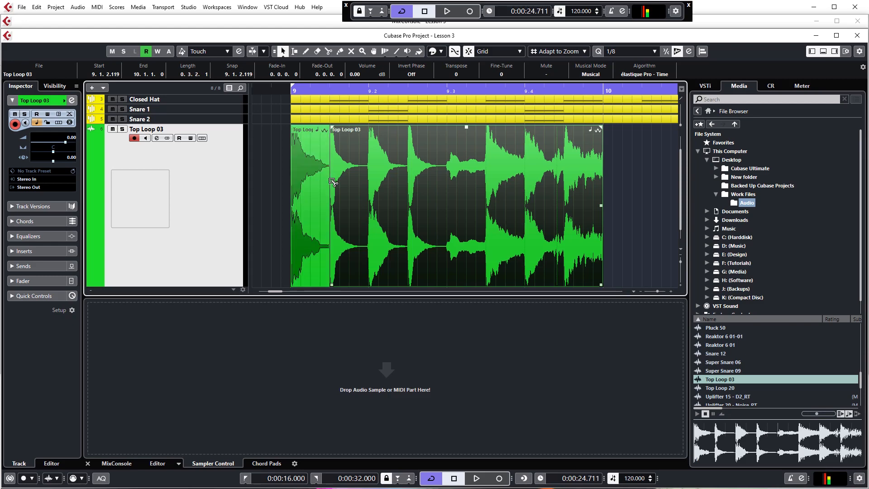
Step: Split the Top Loop 03 event again before its last hit, at 9.4.3
click(289, 188)
click(305, 188)
click(347, 186)
click(315, 186)
click(385, 183)
right_click(436, 180)
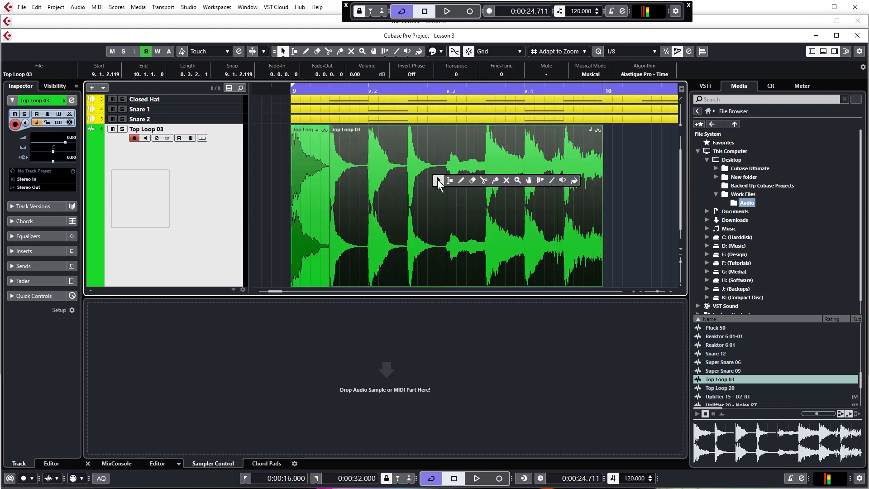
click(483, 181)
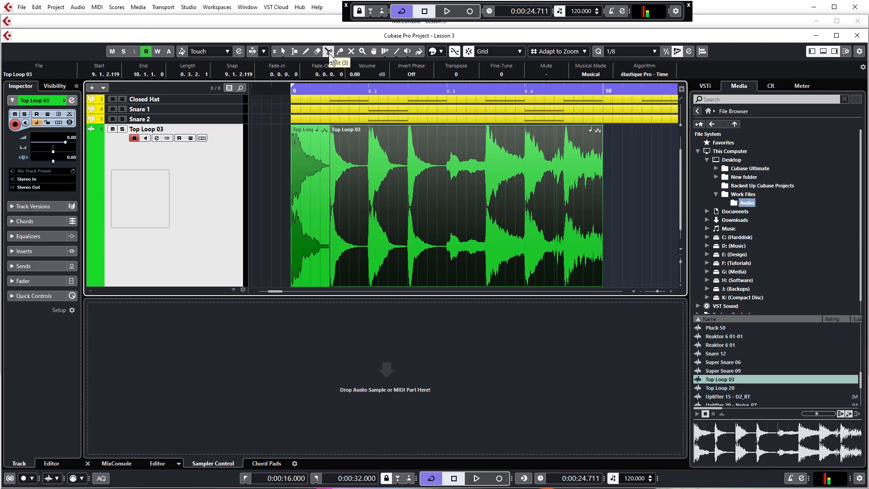
click(566, 206)
Step: Delete the middle section of Top Loop 03, keeping only its first and last slices
key(1)
click(449, 186)
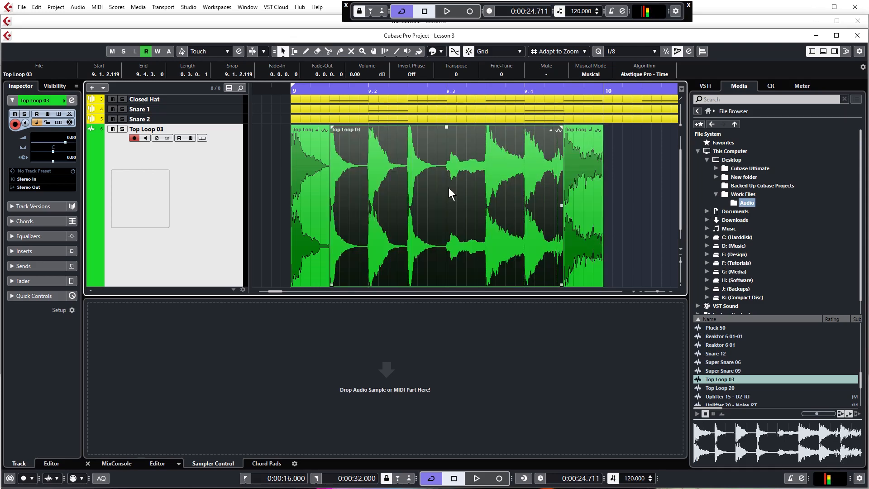
key(Delete)
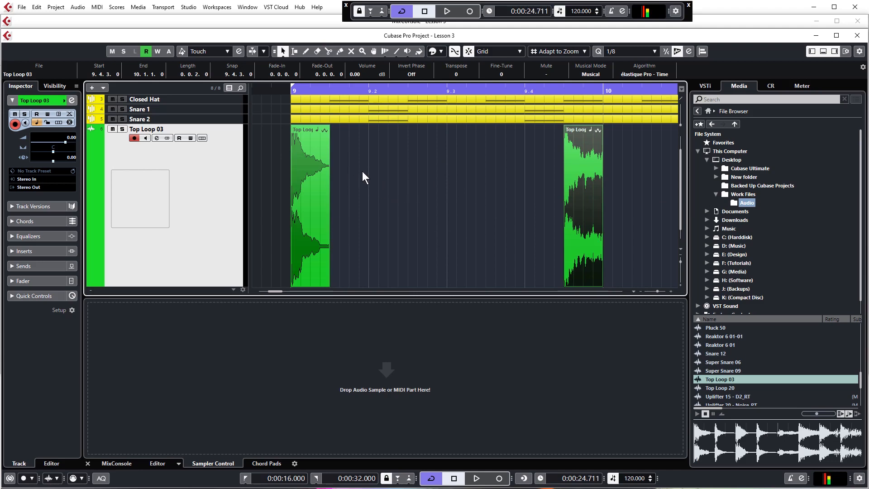
Step: Give both remaining Top Loop 03 slices a 0.0.0.1 fade-in and a 0.0.0.2 fade-out, and deselect them
drag(276, 177, 593, 196)
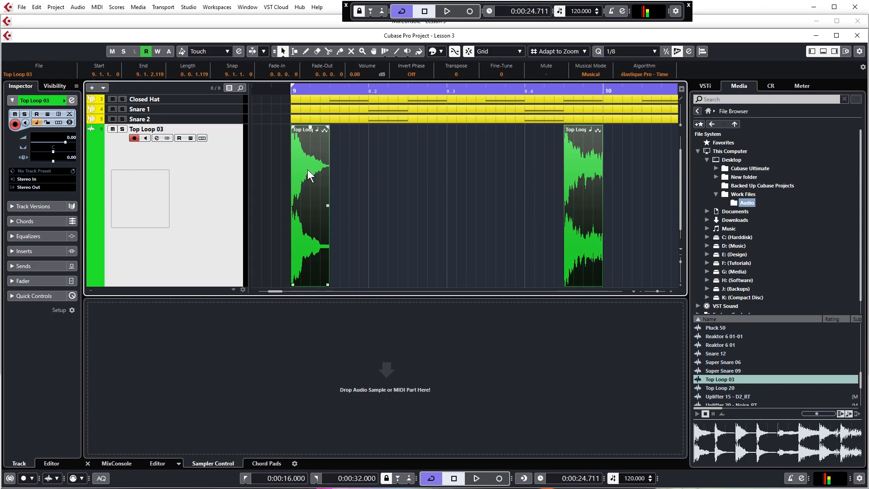
drag(643, 181, 283, 194)
scroll(297, 184, up, 7)
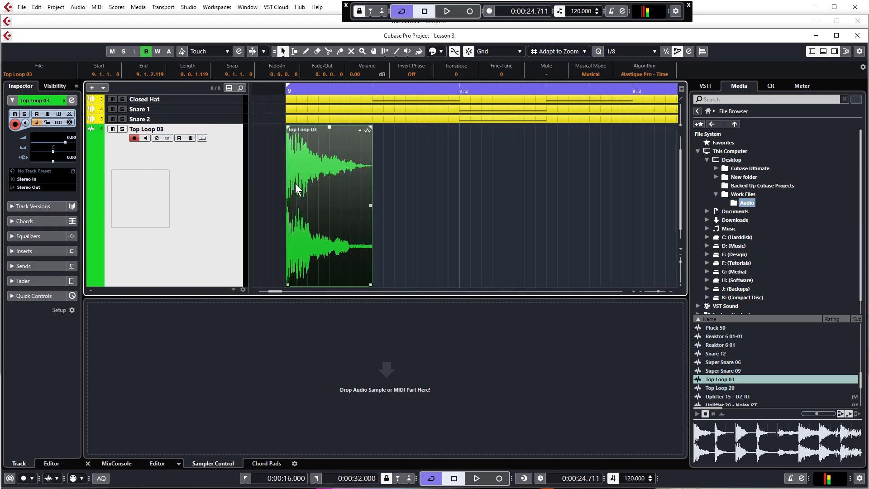
scroll(273, 190, up, 4)
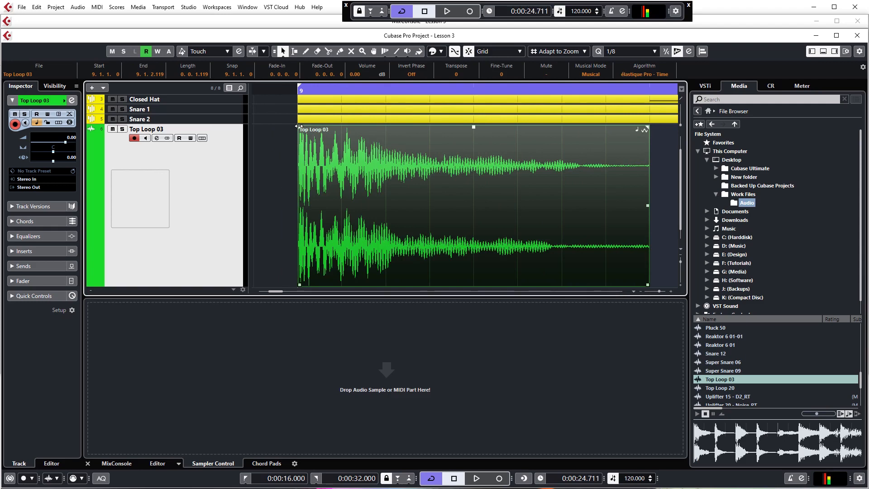
mouse_move(299, 127)
mouse_down()
mouse_move(400, 125)
mouse_move(300, 125)
mouse_up()
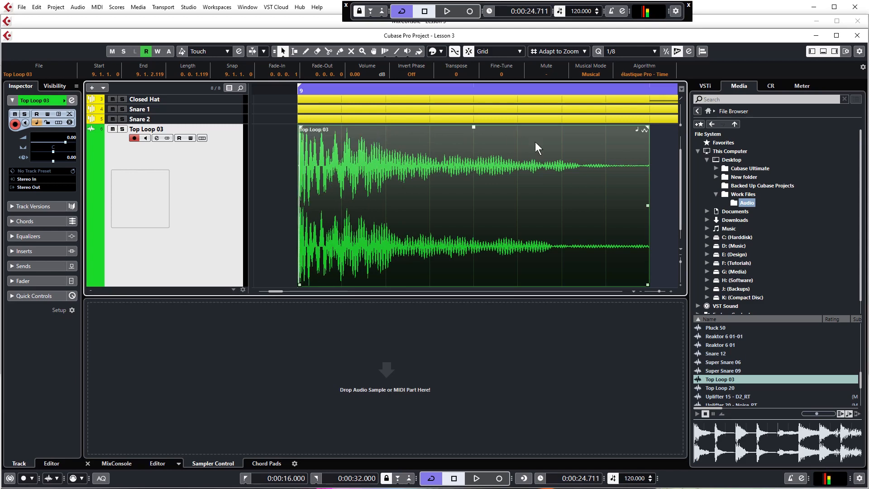
drag(648, 127, 646, 127)
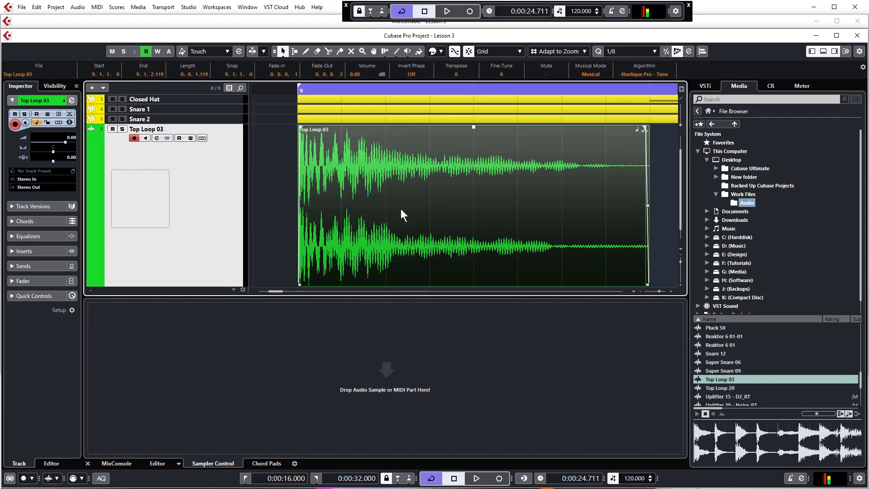
scroll(288, 214, down, 5)
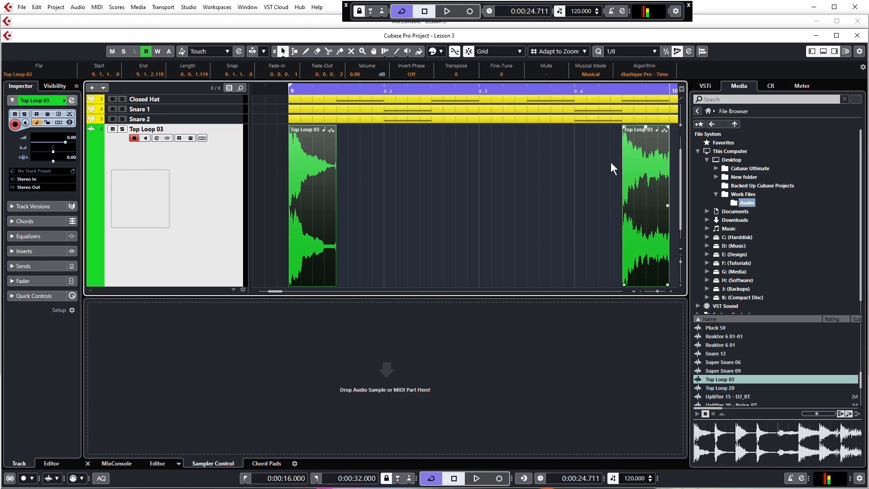
scroll(672, 191, up, 2)
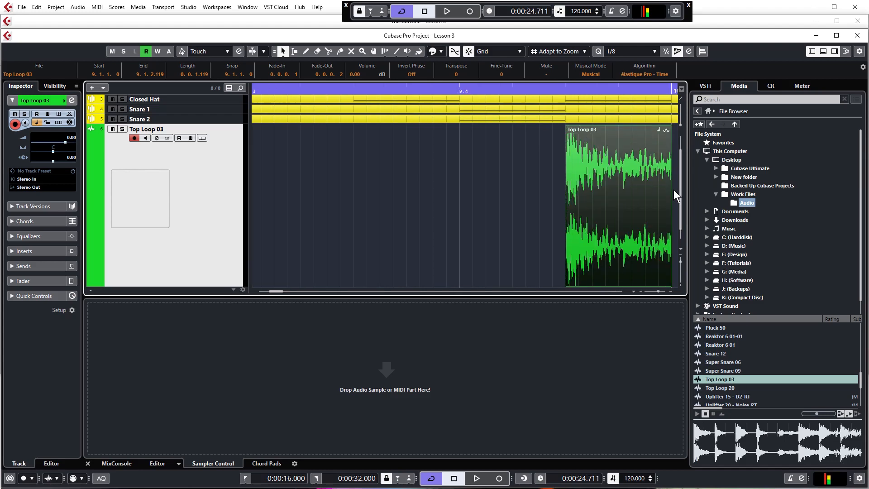
scroll(674, 190, down, 2)
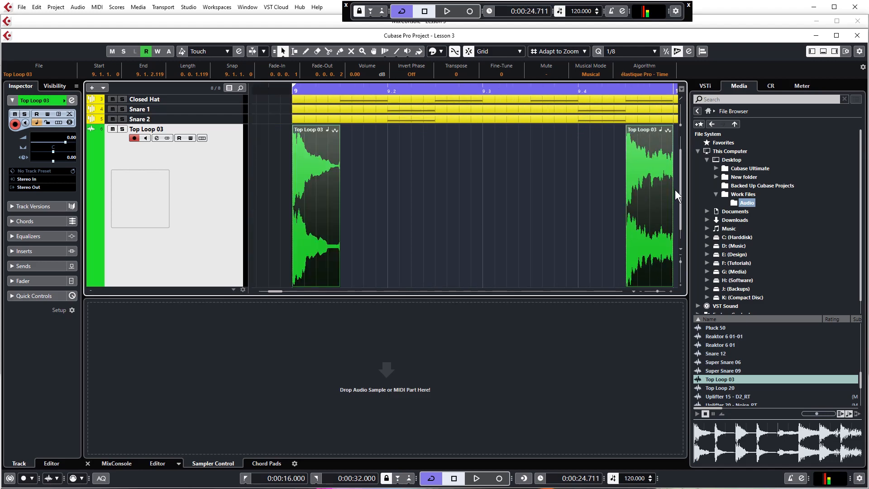
click(428, 181)
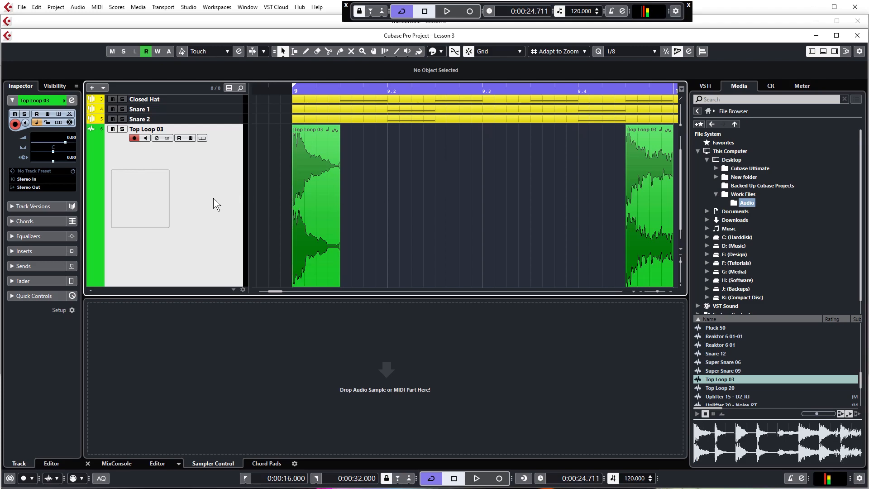
Step: Import Top Loop 20 onto a new track below Top Loop 03 at bar 9, copying the file to the project folder
key(z)
click(716, 387)
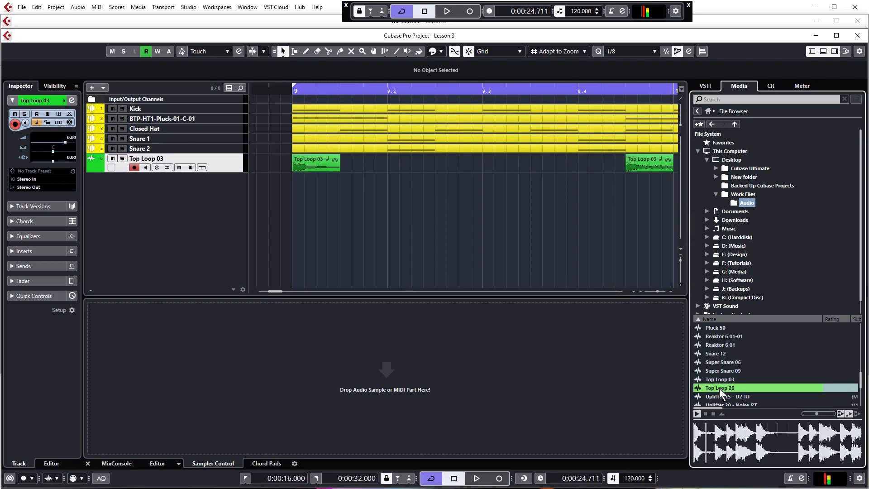
drag(718, 385, 294, 182)
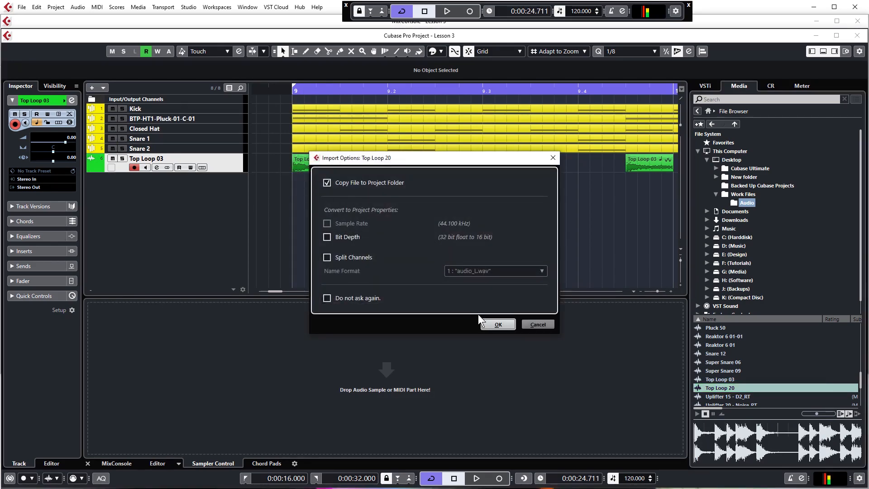
click(497, 324)
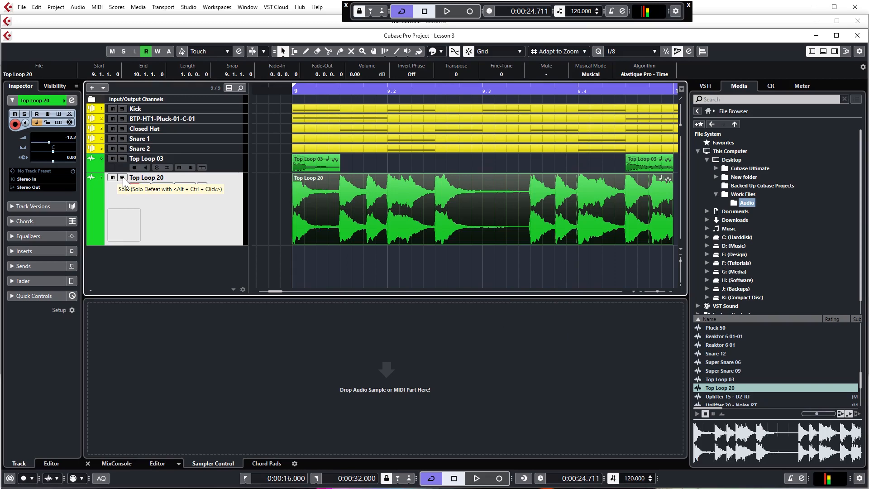
Step: Solo the Top Loop 20 track and audition it from bar 9
click(123, 177)
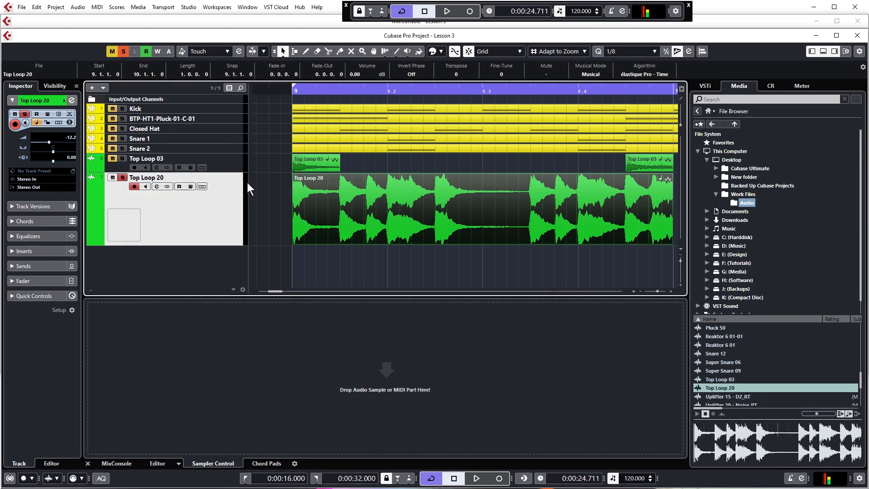
double_click(292, 90)
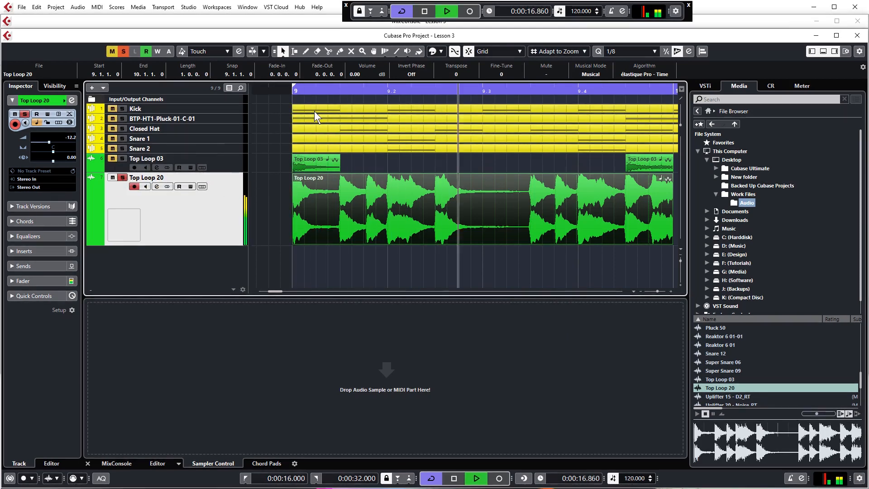
key(space)
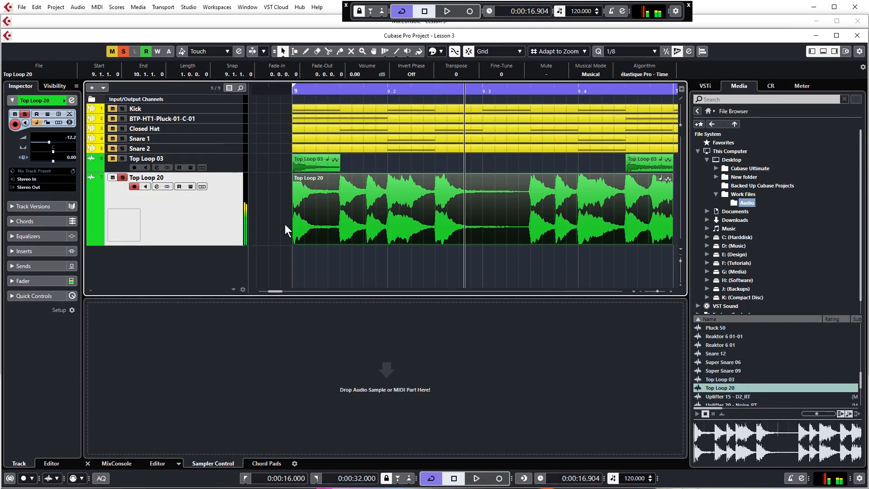
Step: Split the Top Loop 20 event after its first hit, at about 9.1.2.119
right_click(300, 205)
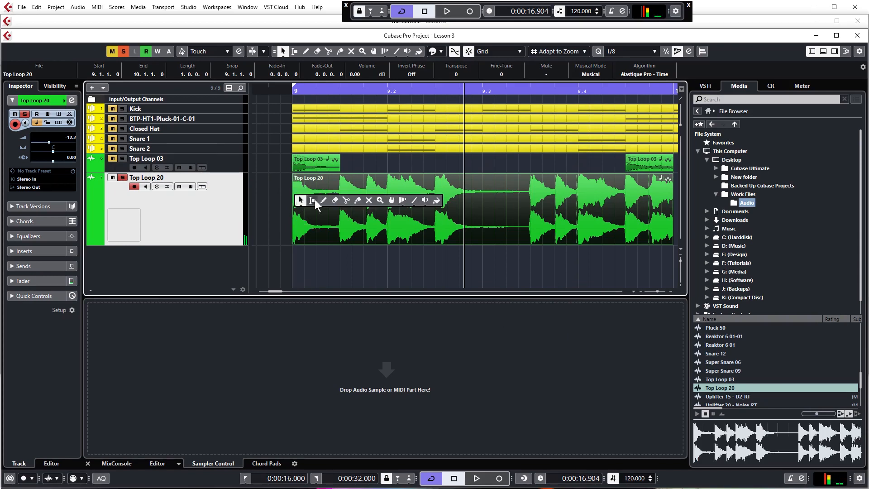
click(345, 200)
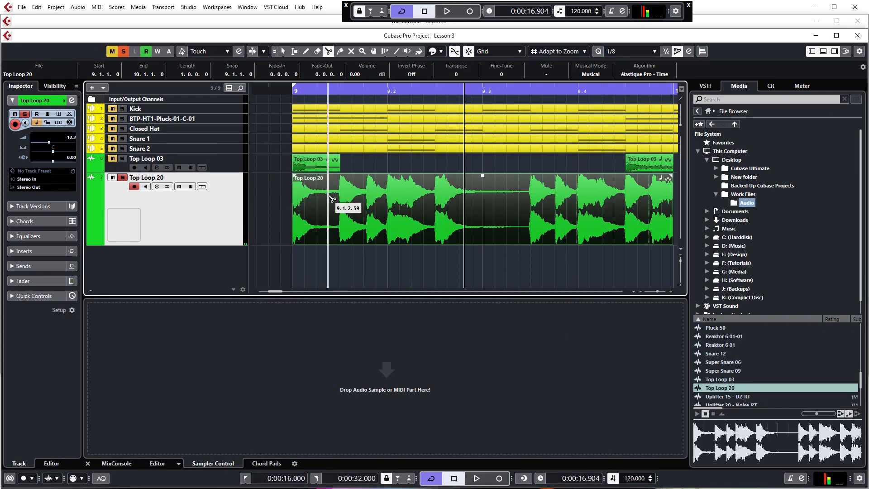
click(340, 199)
key(1)
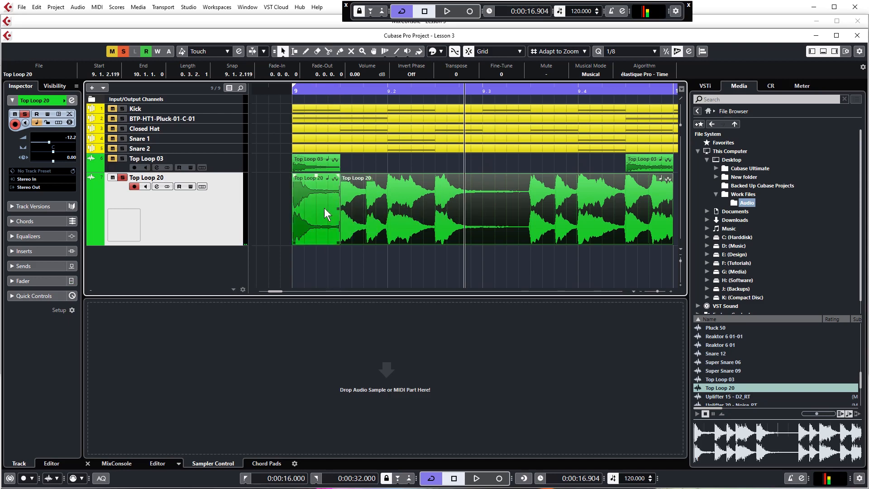
Step: Delete the long second part of Top Loop 20 and add a fade-out to the remaining first slice
click(369, 200)
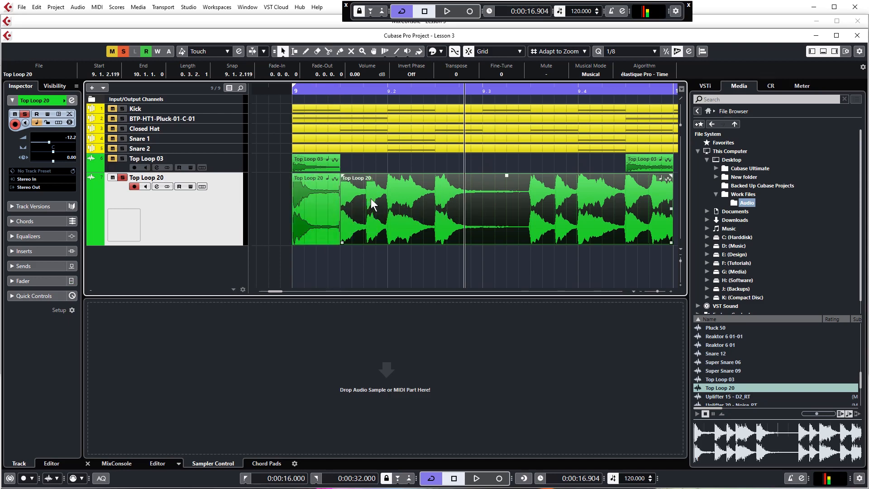
key(Delete)
drag(338, 175, 317, 175)
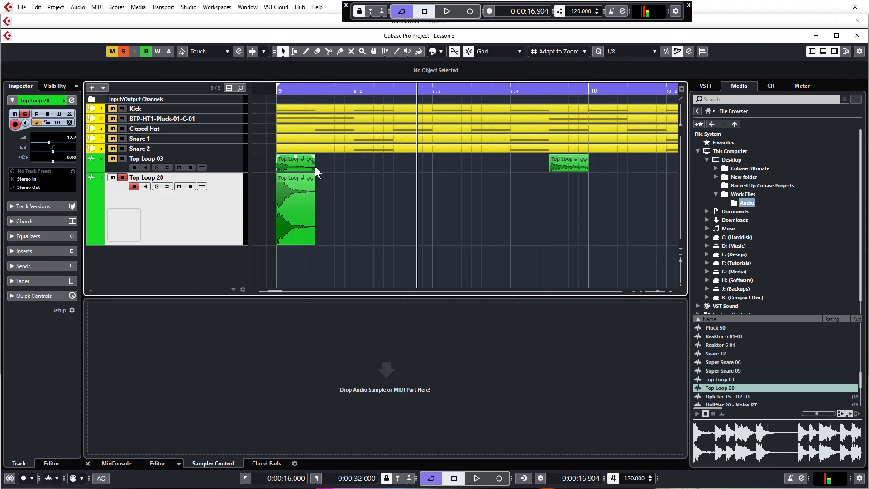
Step: Turn off solo for Top Loop 20 and move the first Top Loop 03 slice to 9.1.3
click(566, 163)
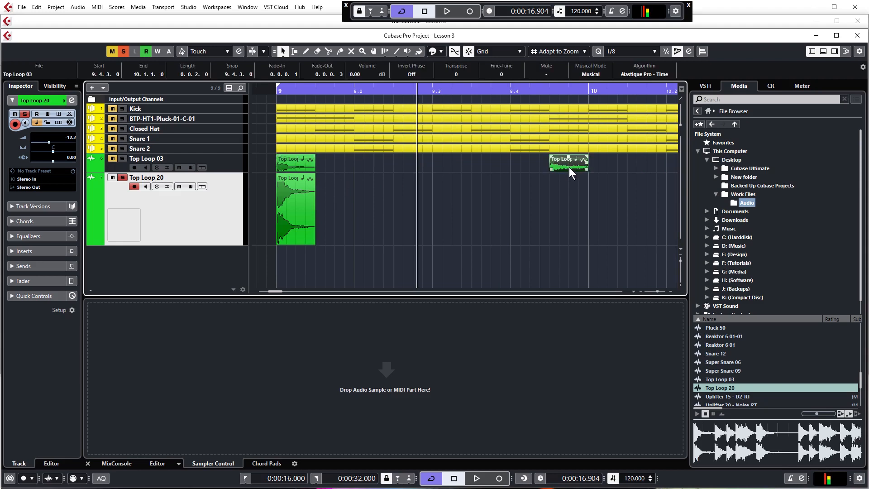
key(s)
key(KP_1)
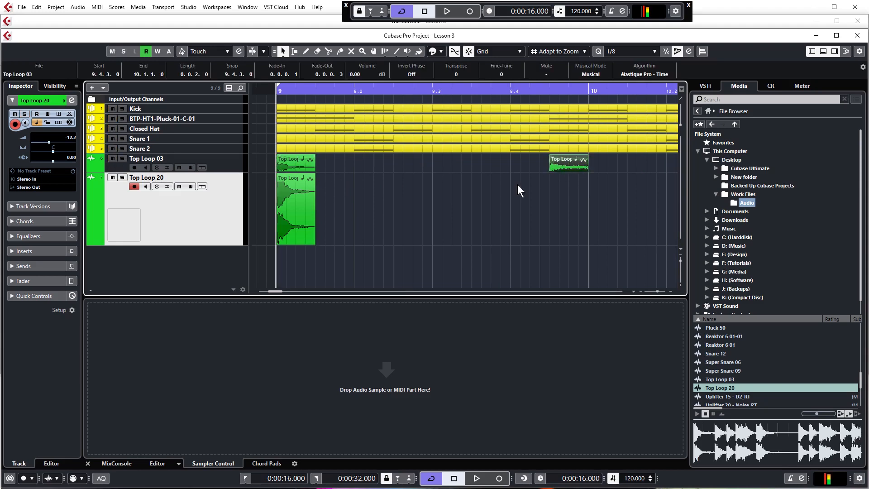
drag(293, 164, 333, 161)
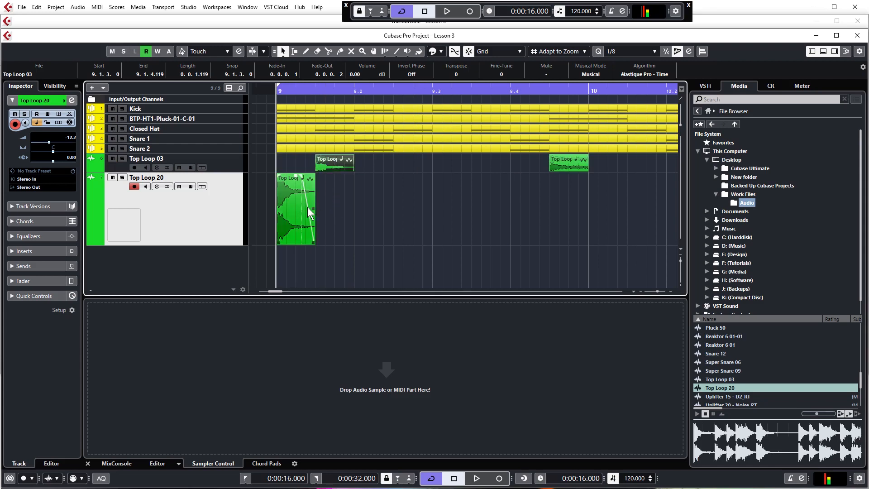
Step: Move the Top Loop 20 slice onto the Top Loop 03 track at 9.3.3 and start playback from bar 9
mouse_move(304, 205)
mouse_down()
mouse_move(414, 200)
mouse_move(408, 213)
mouse_move(400, 167)
mouse_move(489, 166)
mouse_up()
key(space)
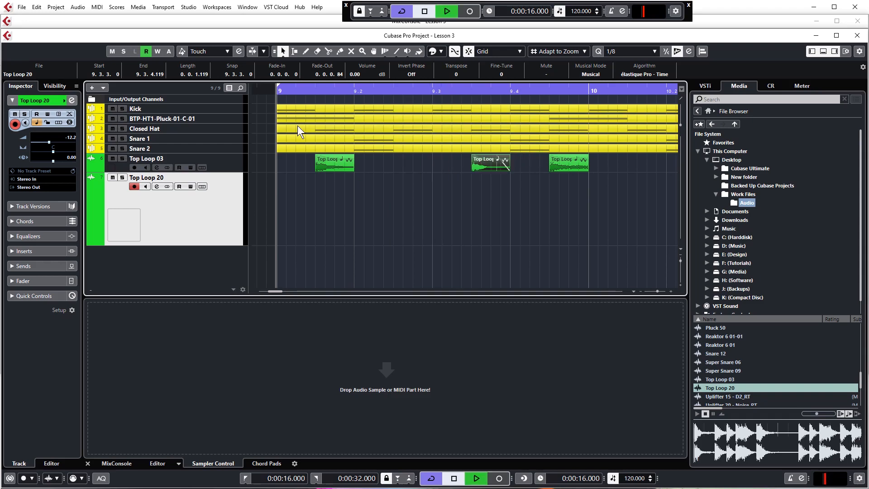
key(space)
Step: Lower the Top Loop 03 track volume to -11.1 and audition the loop from bar 9
click(232, 163)
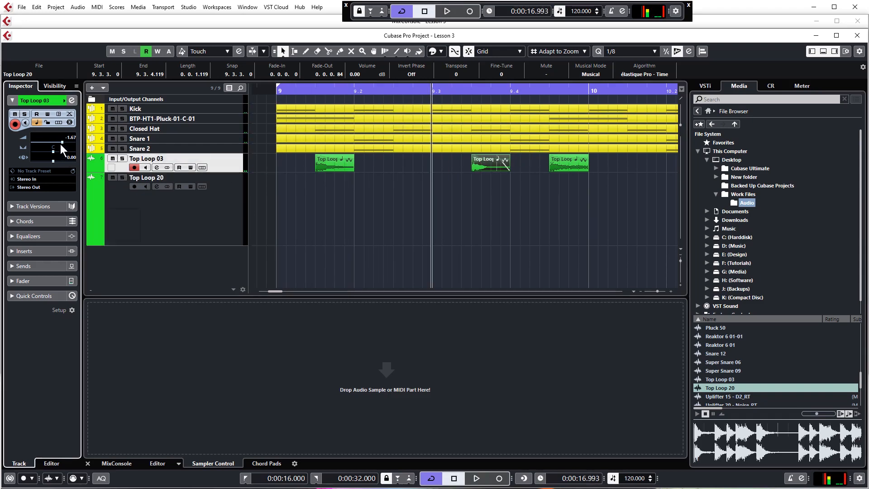
drag(53, 143, 50, 142)
click(300, 93)
key(space)
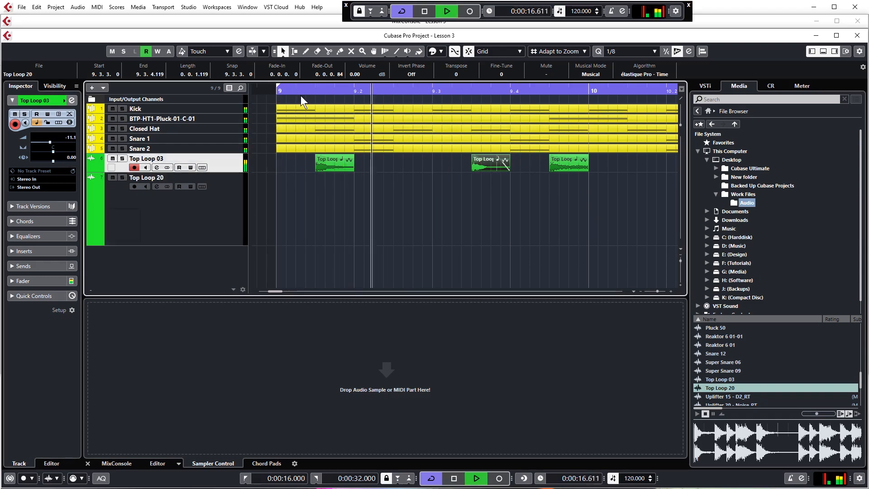
key(space)
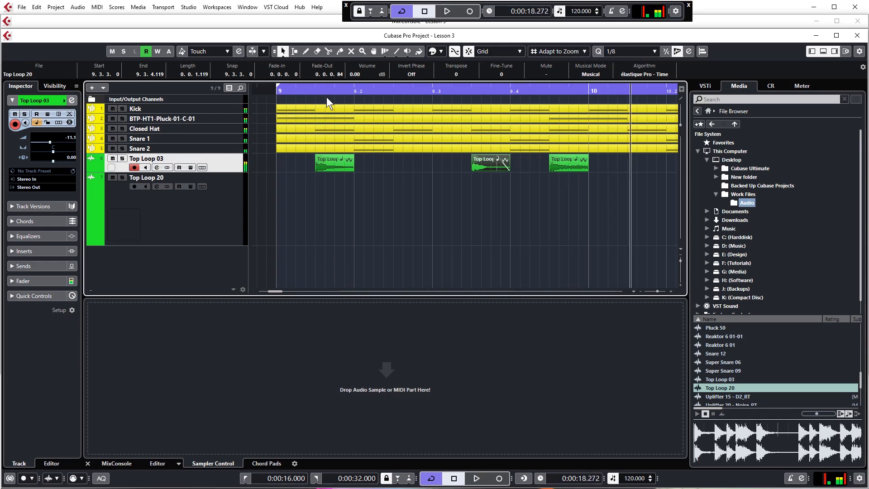
Step: Remove the empty Top Loop 20 track and play the loop again
click(220, 204)
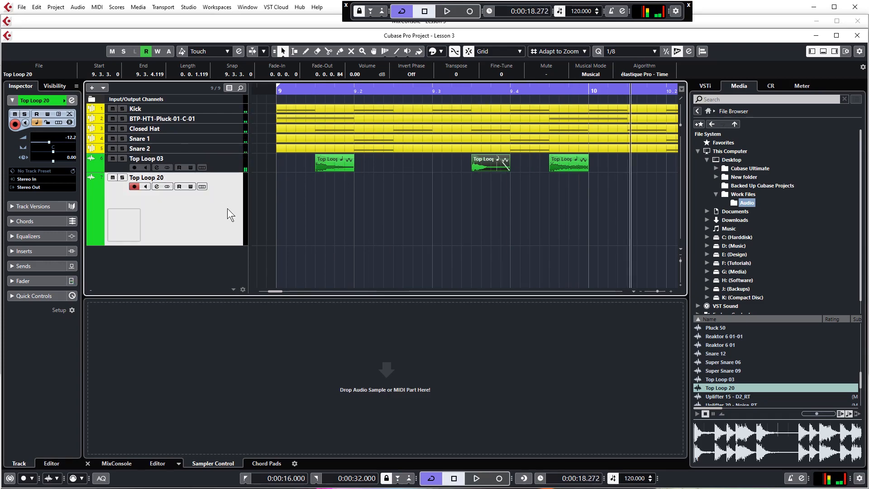
right_click(221, 204)
right_click(225, 196)
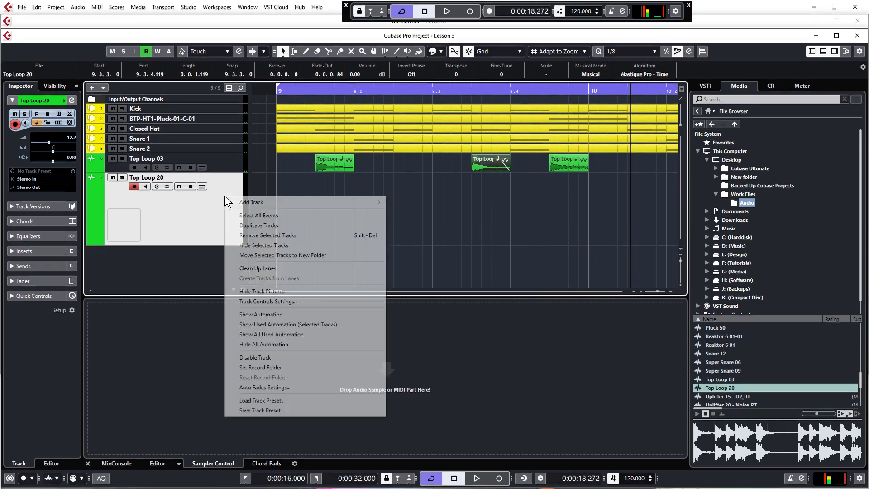
click(254, 235)
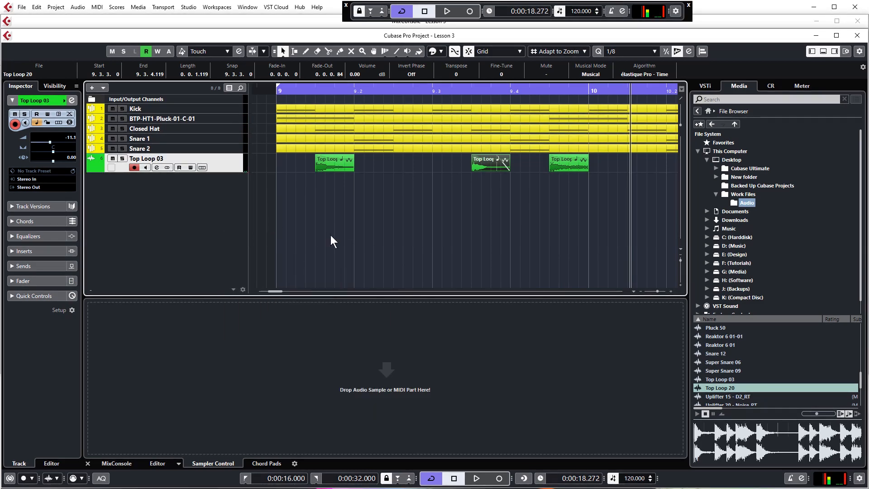
key(space)
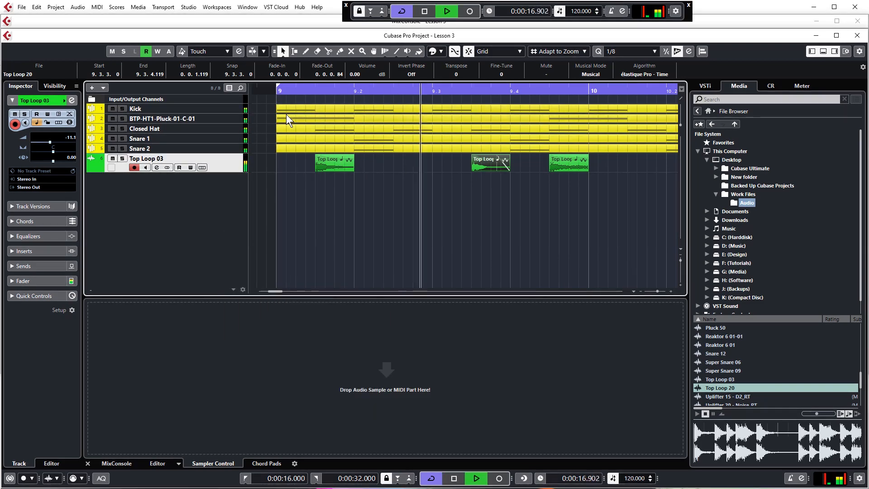
key(space)
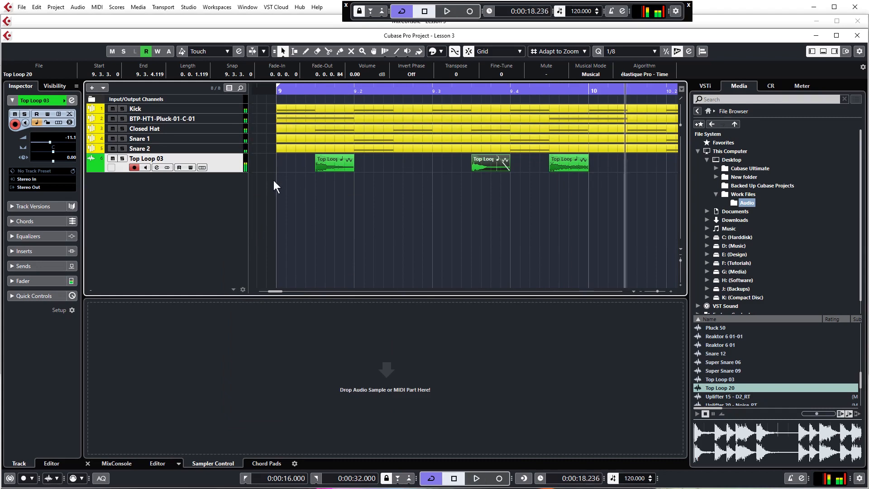
Step: Try to copy the three Top Loop 03 slices to the start of bar 10 using Grid snapping
key(g)
key(g)
key(g)
key(g)
key(g)
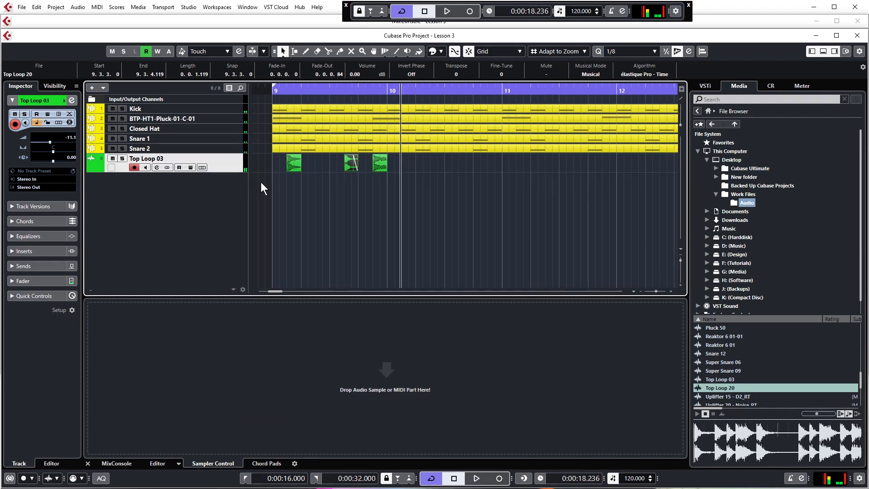
key(g)
key(g)
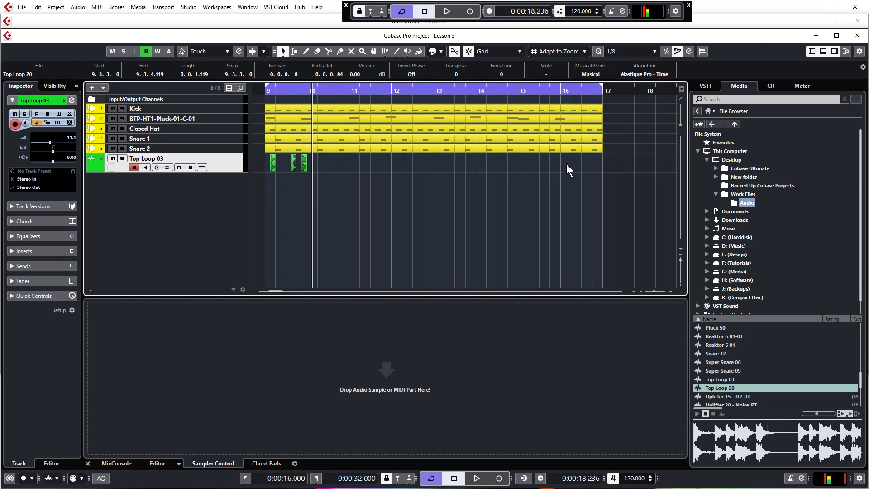
drag(352, 183, 260, 162)
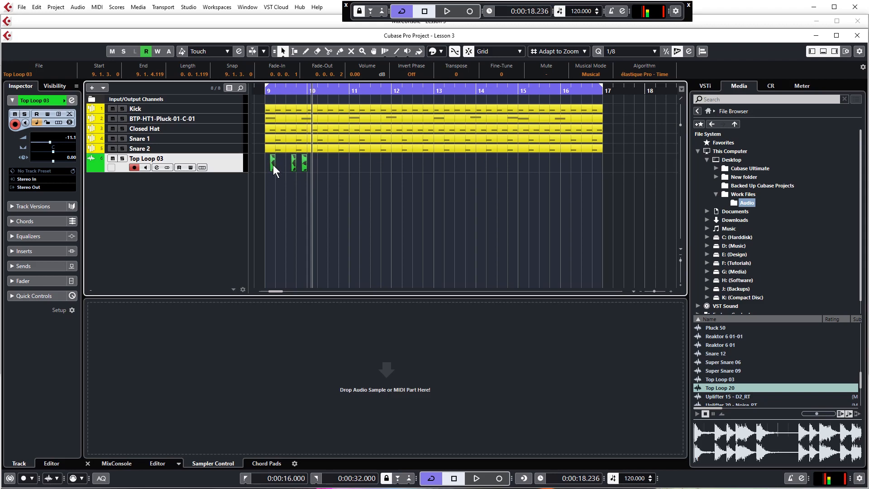
drag(273, 164, 310, 166)
key(Delete)
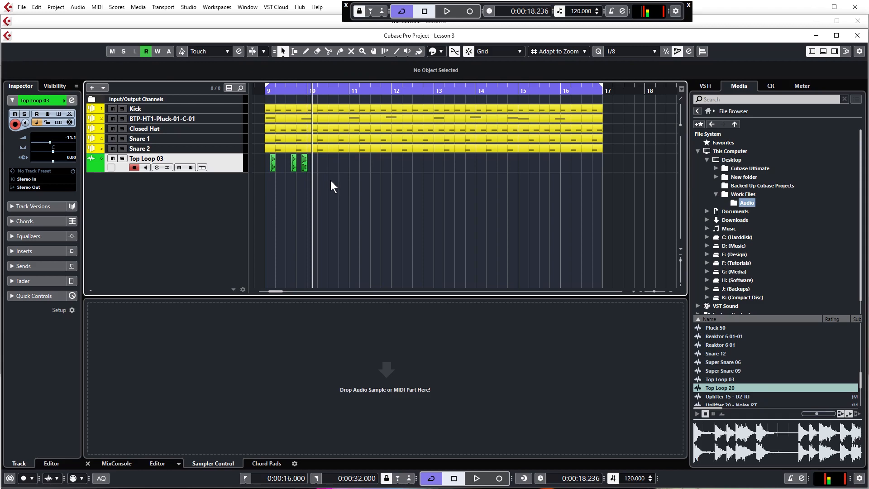
Step: Set the snap type to Grid Relative and copy the three bar 9 slices so they begin at 10.1.3
click(489, 51)
click(499, 73)
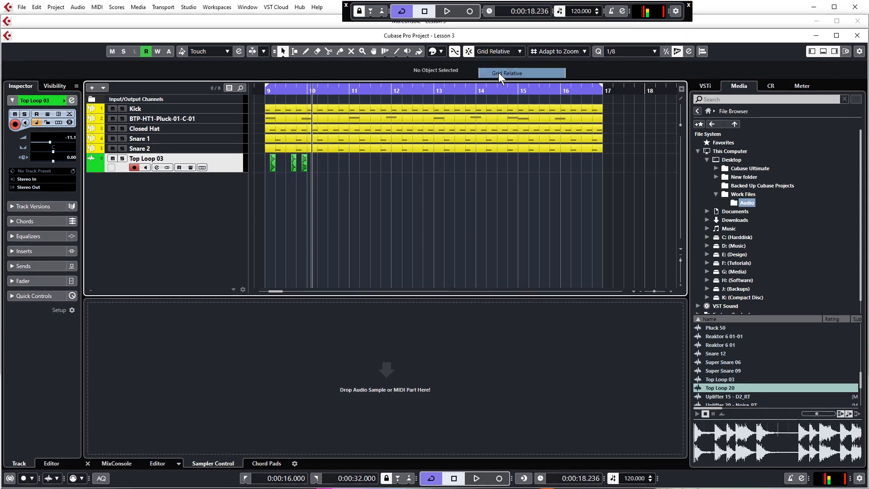
drag(311, 194, 316, 164)
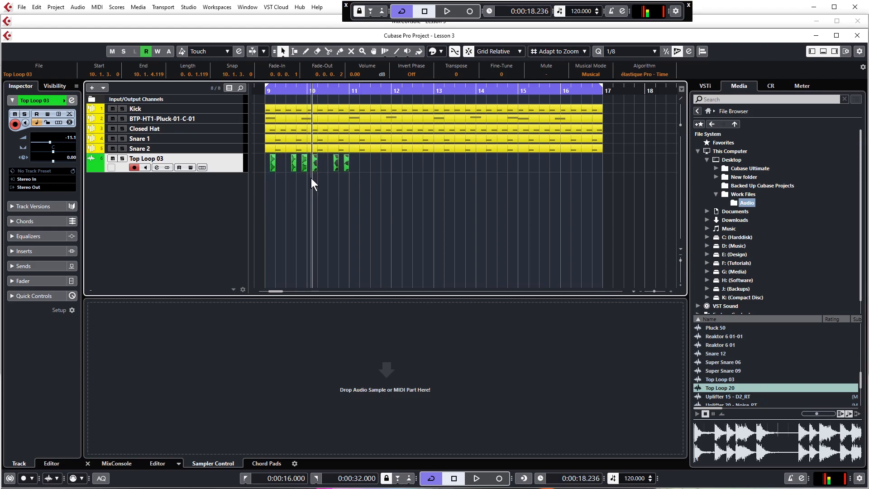
click(311, 177)
click(308, 169)
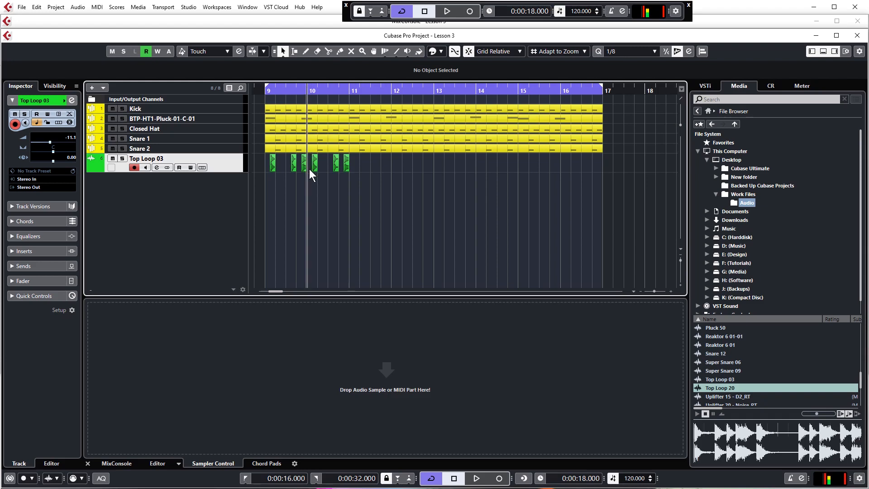
Step: Copy the Top Loop 03 slices across the remaining bars so the pattern fills the loop up to bar 17
click(276, 167)
drag(277, 165, 354, 164)
mouse_move(473, 186)
mouse_down()
mouse_move(272, 165)
mouse_move(442, 162)
mouse_up()
click(460, 186)
Step: Audition the full loop from bar 9 and set the snap type back to Grid
key(KP_1)
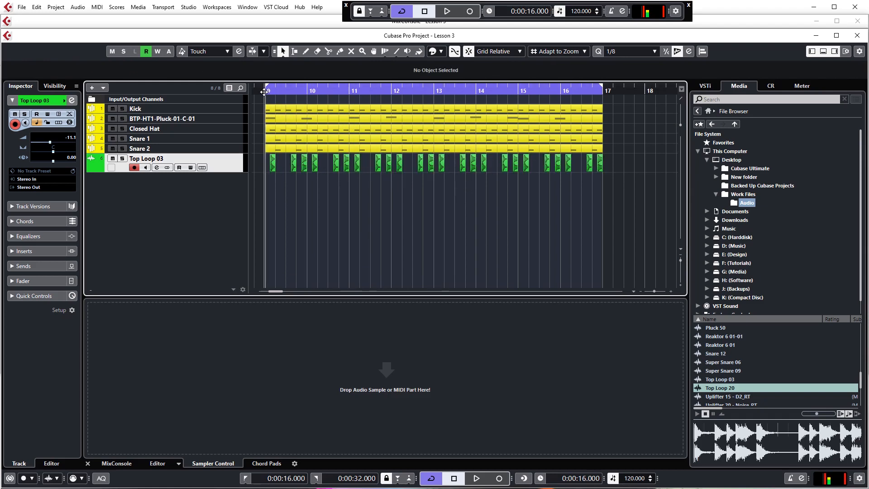
key(space)
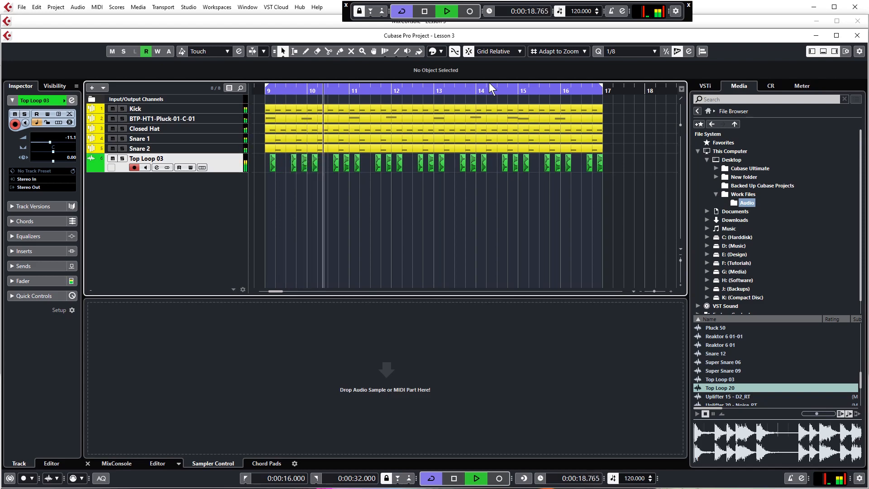
key(space)
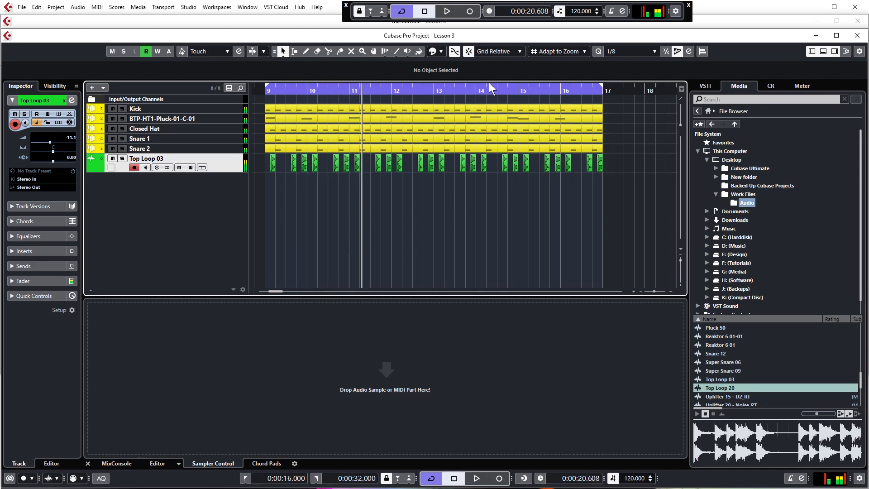
click(496, 51)
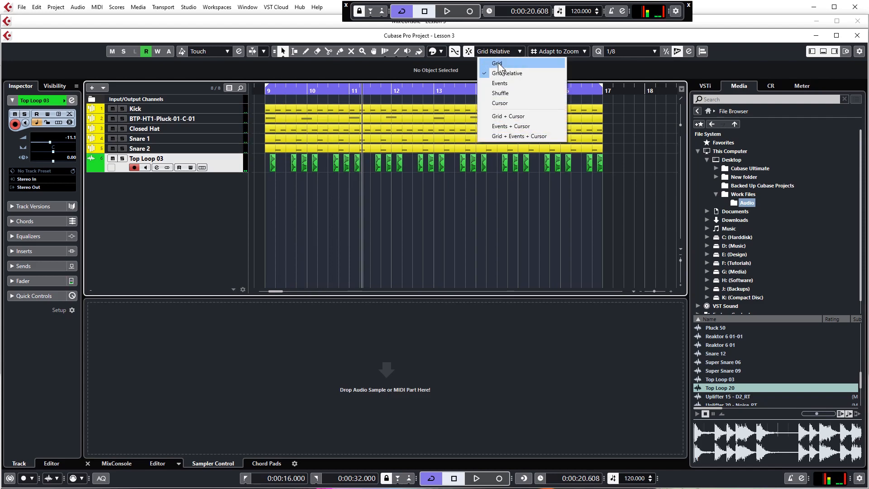
click(498, 62)
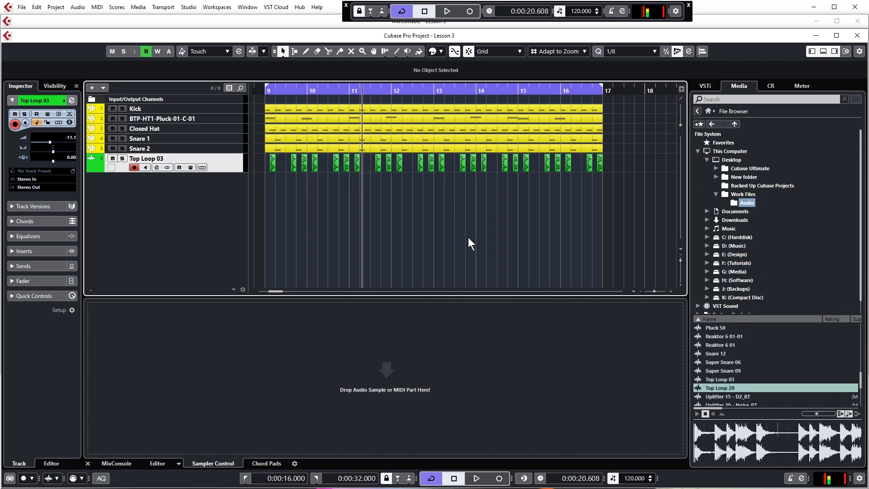
Step: Increase the track heights and duplicate the Closed Hat track with its parts
click(680, 261)
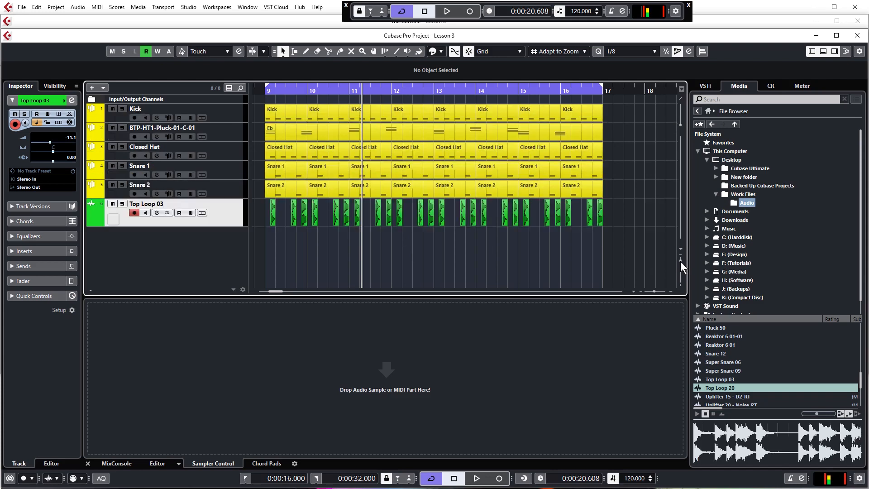
click(680, 261)
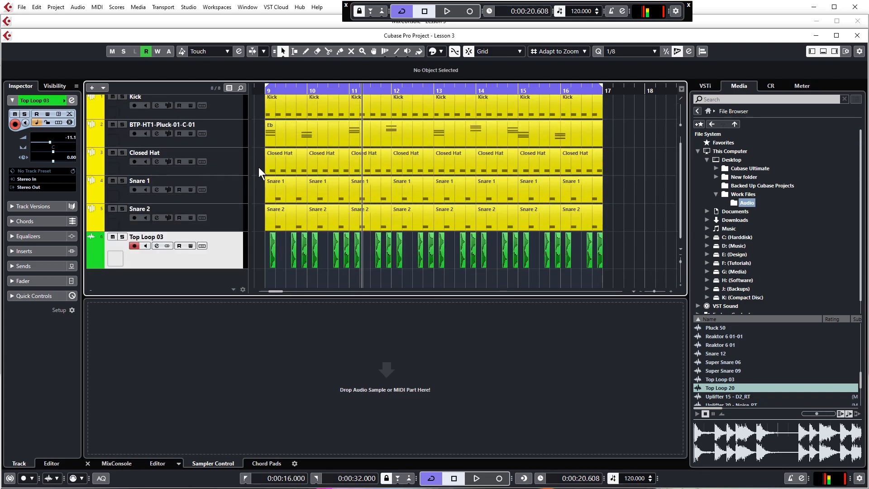
click(231, 161)
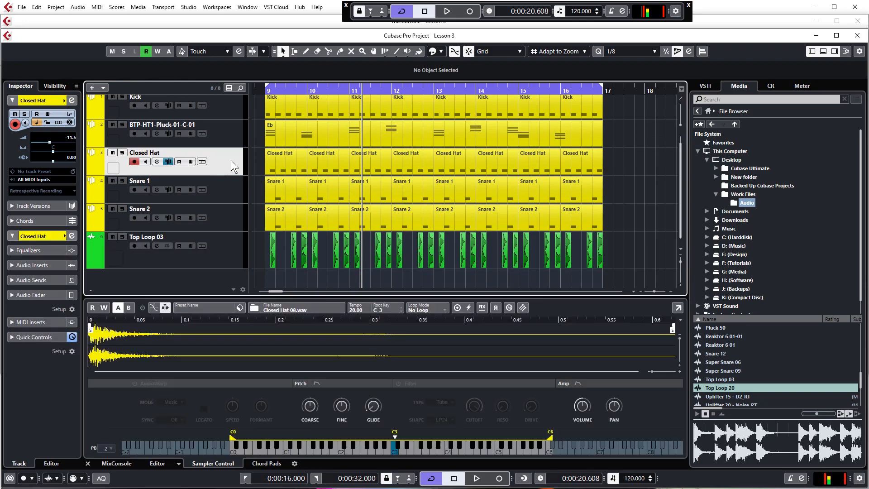
click(265, 92)
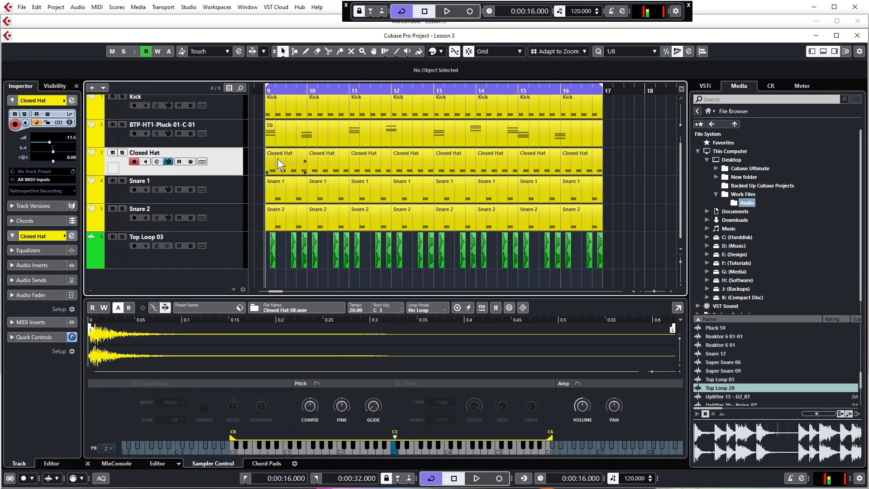
right_click(230, 164)
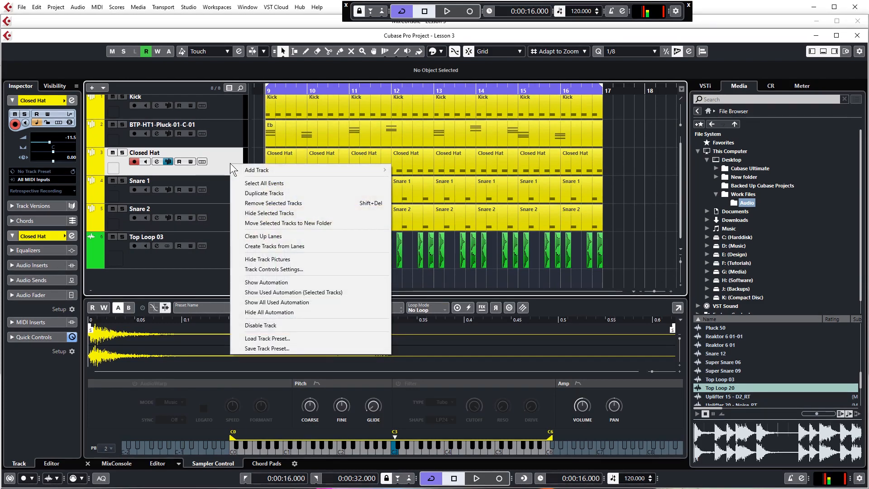
click(250, 193)
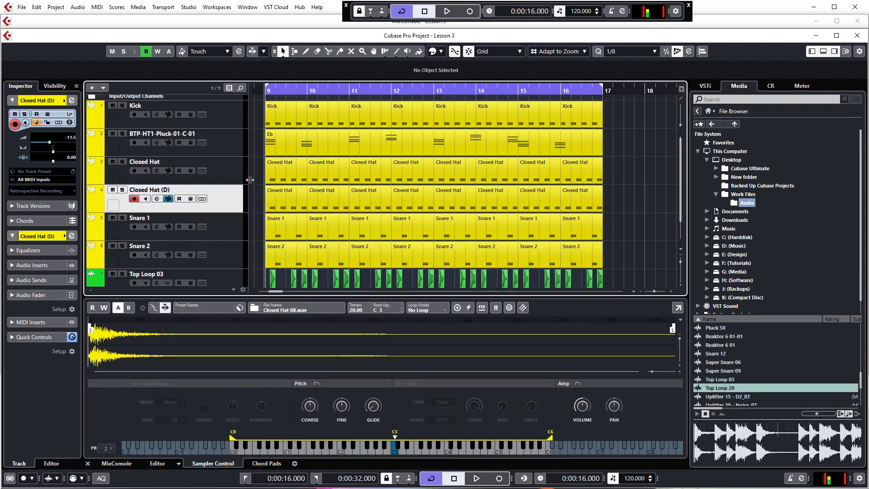
Step: Rename the duplicated Closed Hat track as Open Hat
double_click(137, 191)
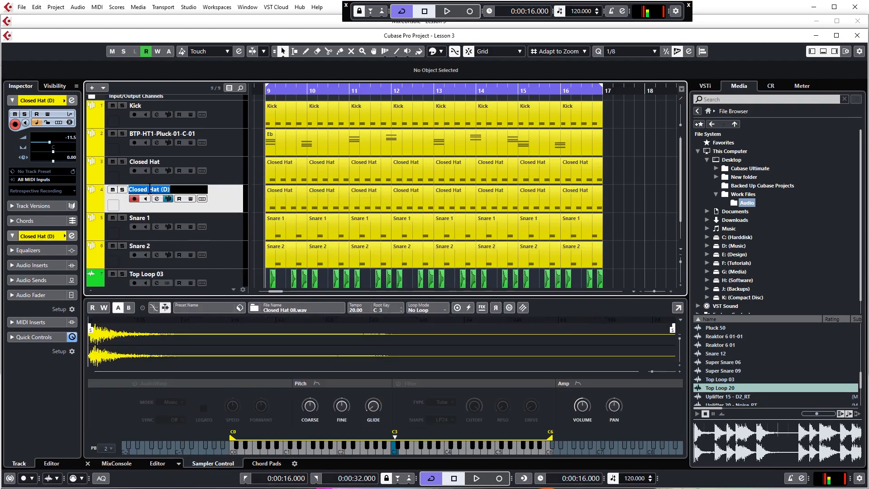
key(BackSpace)
key(BackSpace)
key(BackSpace)
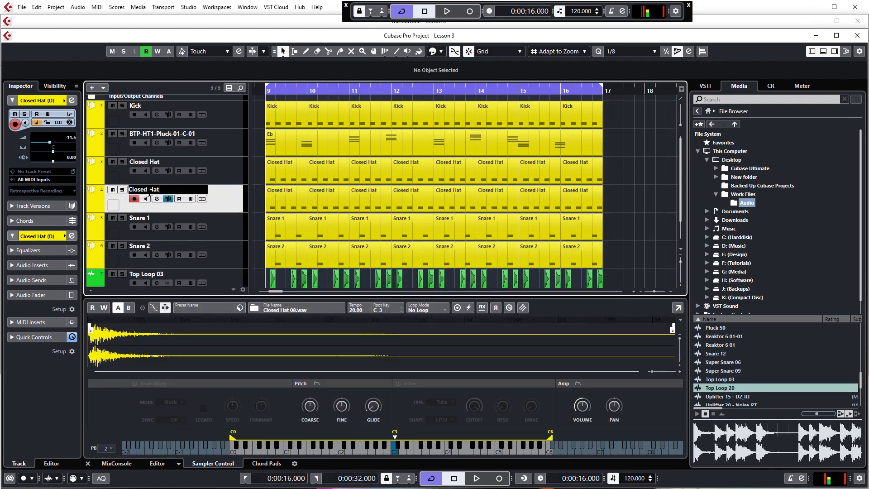
drag(146, 189, 104, 191)
text(Open)
key(Return)
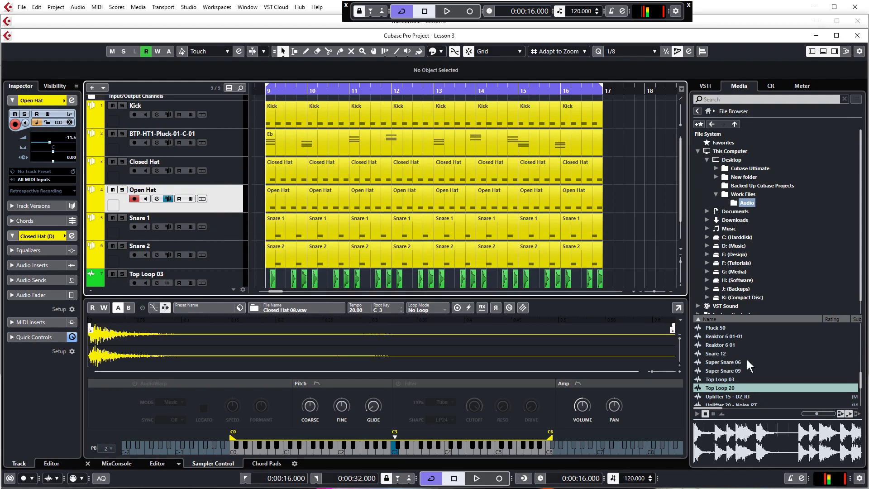
Step: Load the Open Hat 10-01 sample into the Open Hat track's sampler, replacing the closed hat sample
scroll(747, 360, up, 2)
click(731, 343)
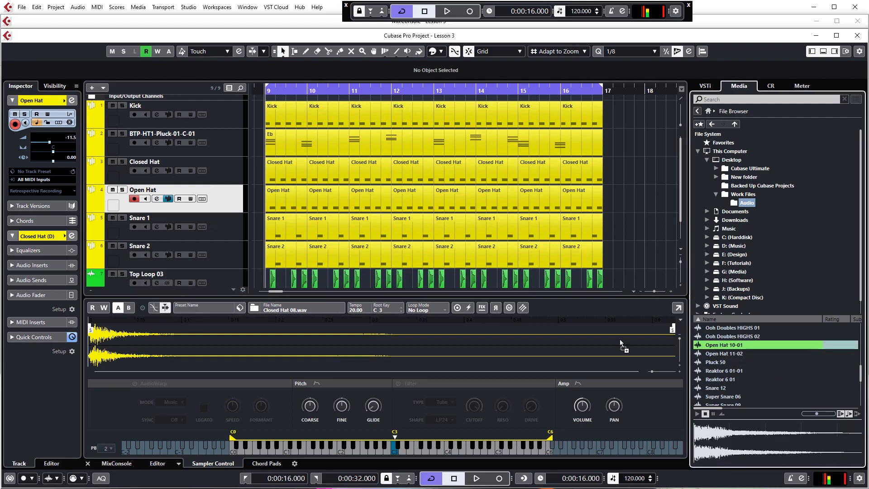
drag(620, 338, 314, 343)
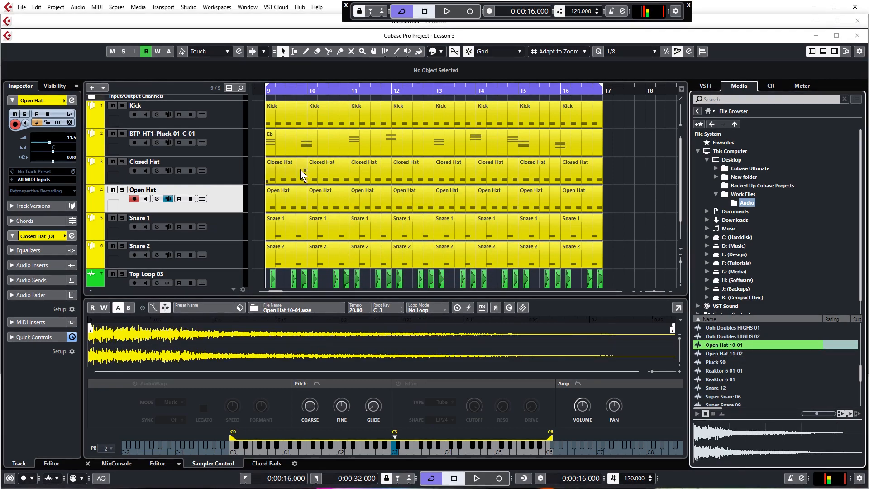
Step: Play the loop from bar 9, checking the Open Hat track both soloed and within the full mix
key(space)
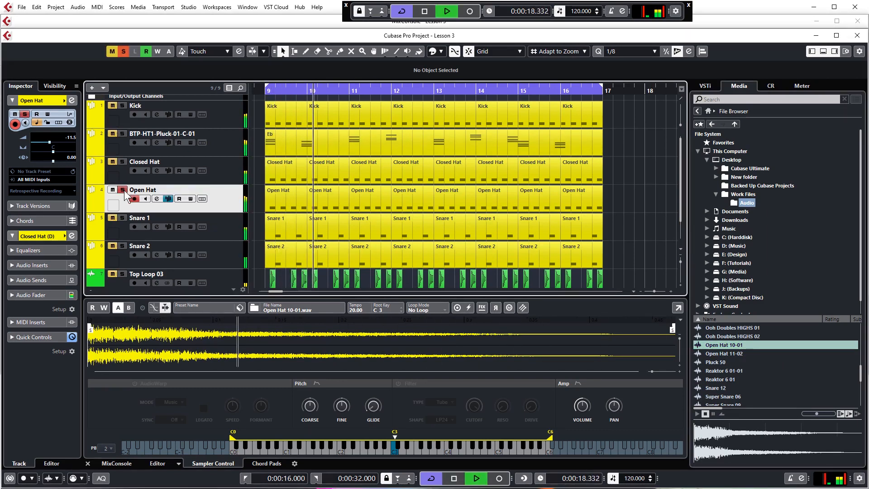
key(space)
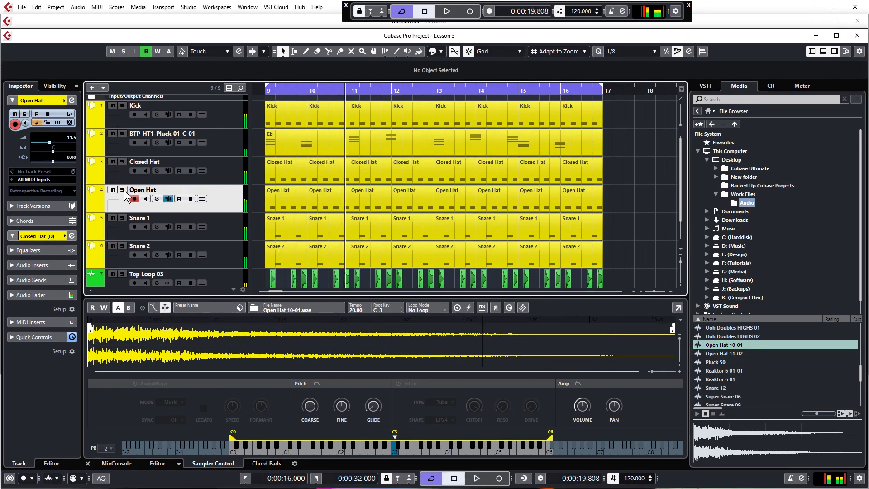
click(167, 200)
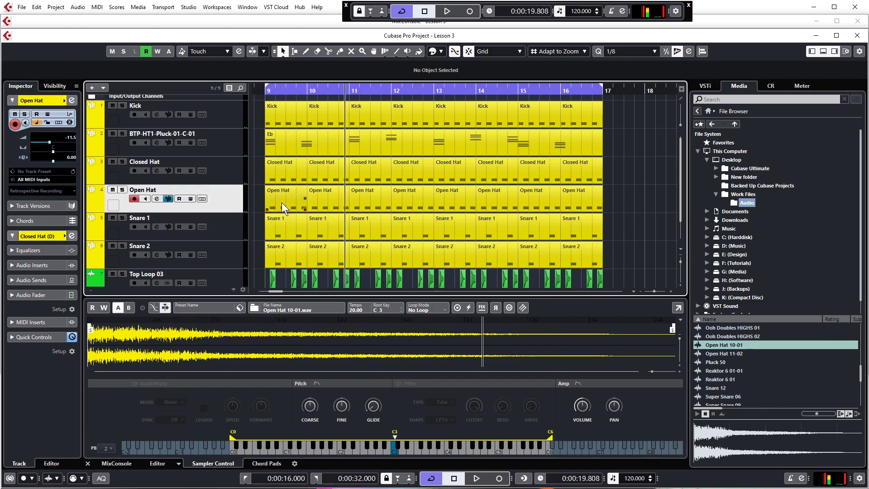
Step: Duplicate the Snare 2 track together with its parts
scroll(281, 202, down, 1)
click(235, 217)
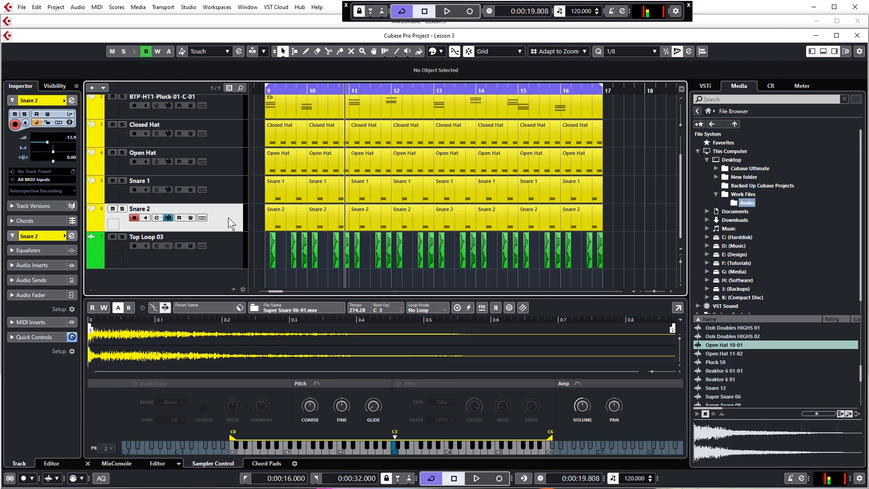
right_click(228, 217)
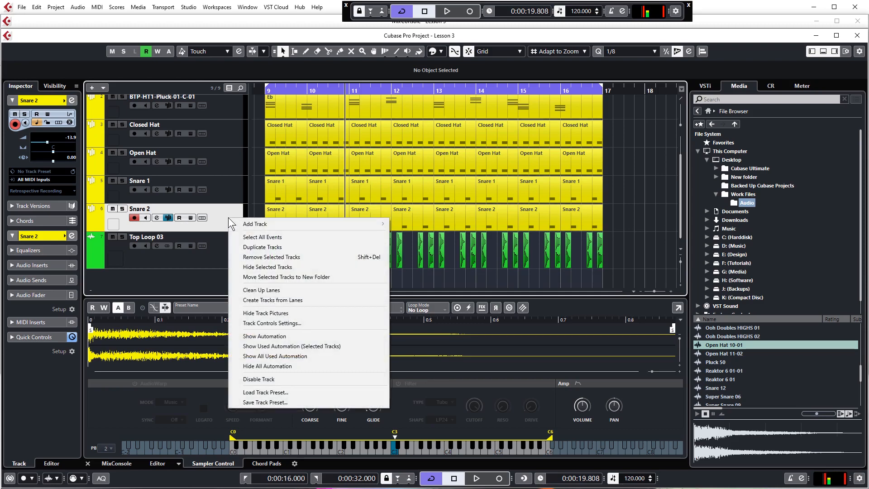
click(256, 247)
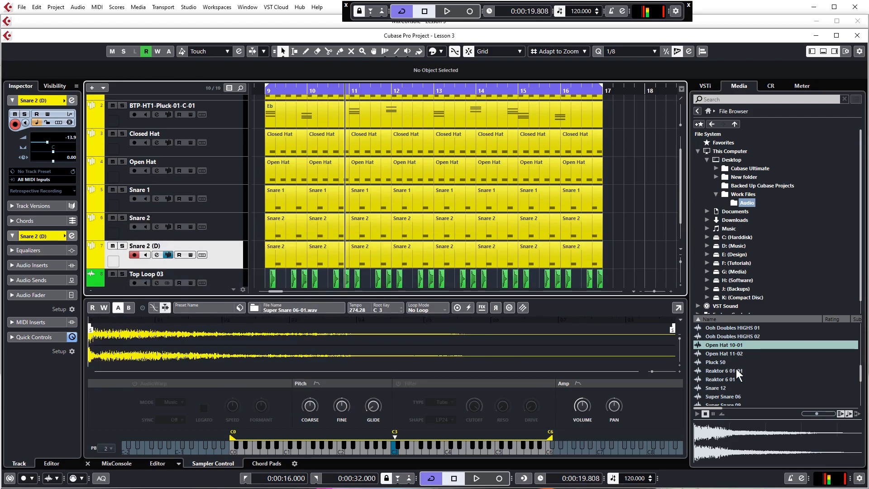
Step: Load the Super Snare 09 sample into the duplicated Snare 2 track's sampler, replacing the existing snare sample
scroll(737, 370, down, 1)
click(737, 387)
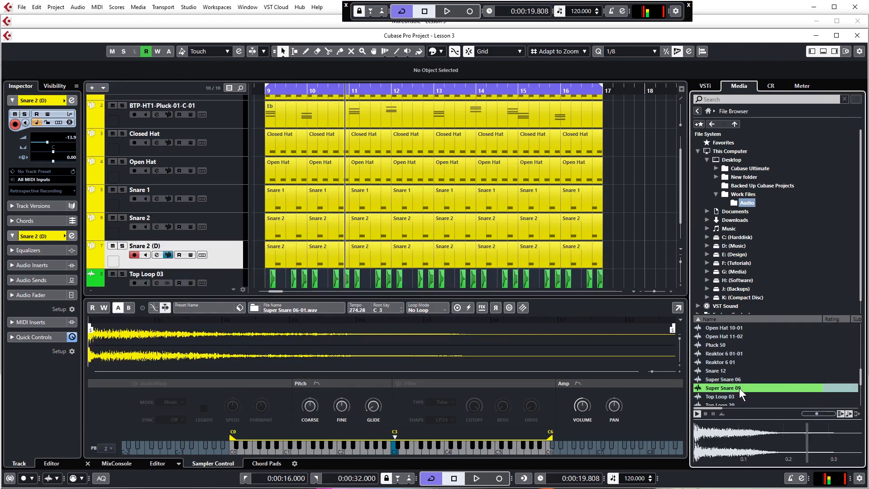
drag(729, 387, 331, 338)
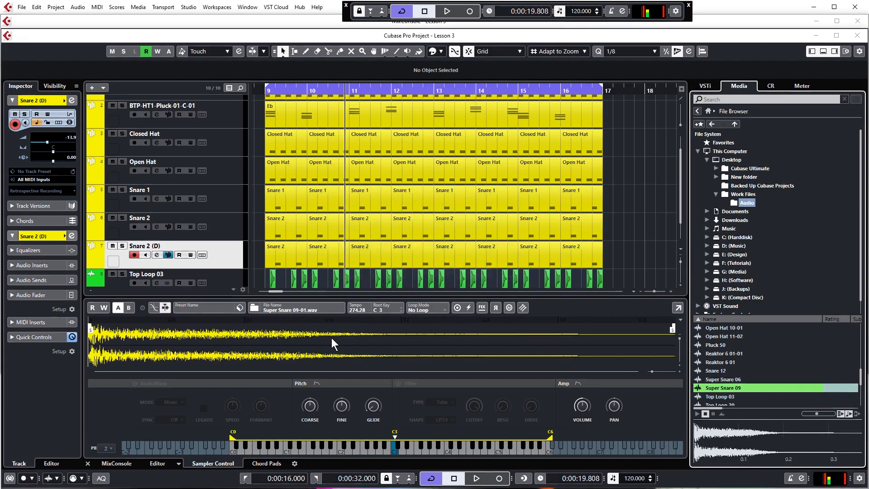
Step: Play the loop from bar 9 to hear the new snare layer within the full mix, and stop playback
click(266, 94)
key(space)
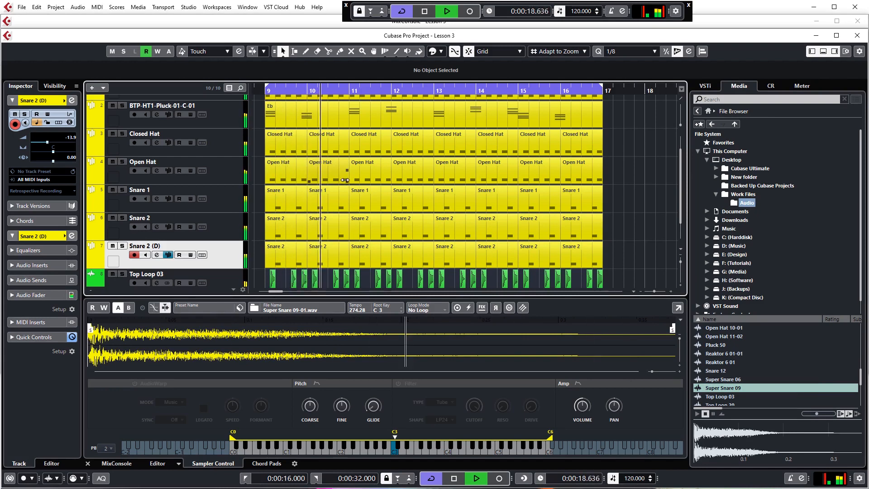
key(space)
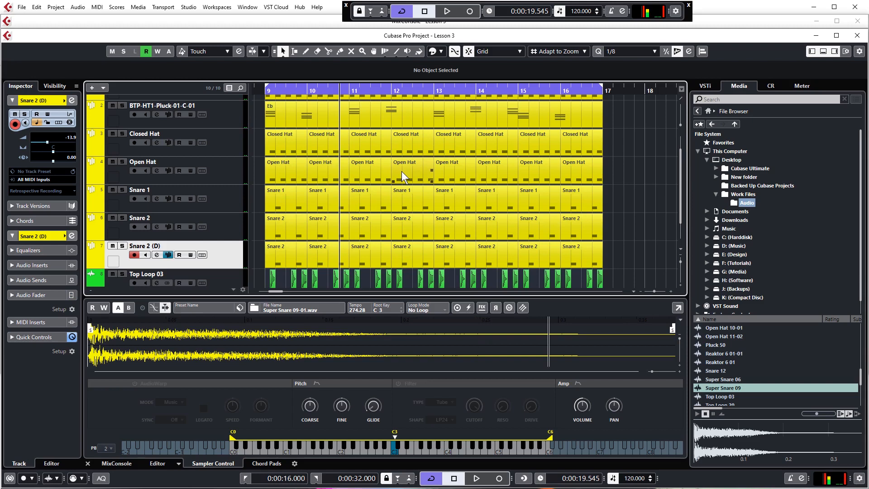
Step: Try renaming the duplicated Snare 2 track as Snare 3, and undo the renaming
double_click(157, 246)
drag(162, 246, 151, 249)
text(3)
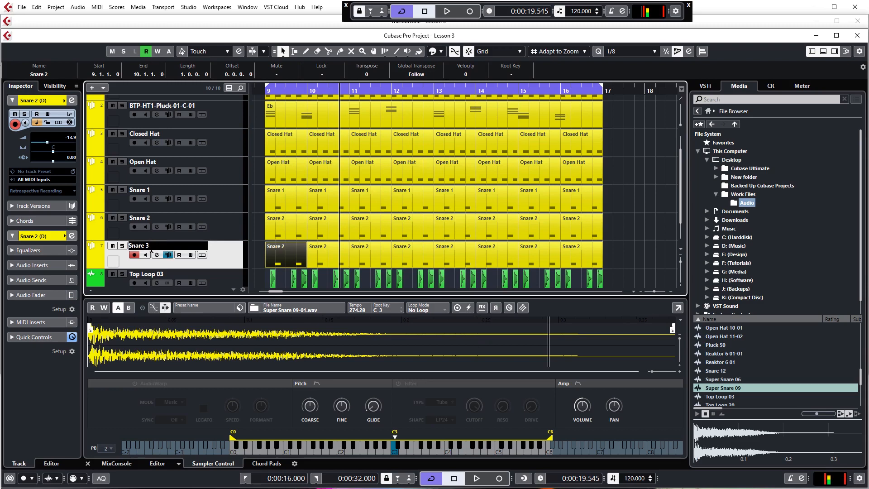
key(Return)
click(257, 210)
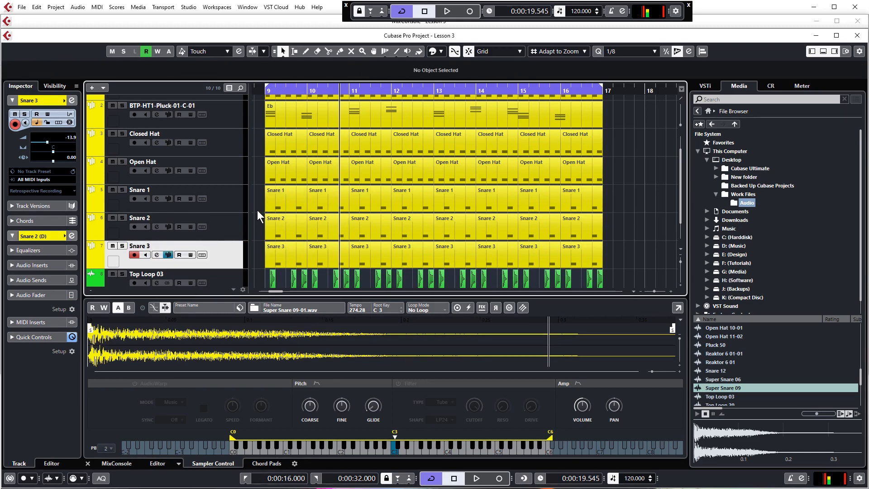
key(ctrl+z)
Step: Save the project under its current name
click(21, 8)
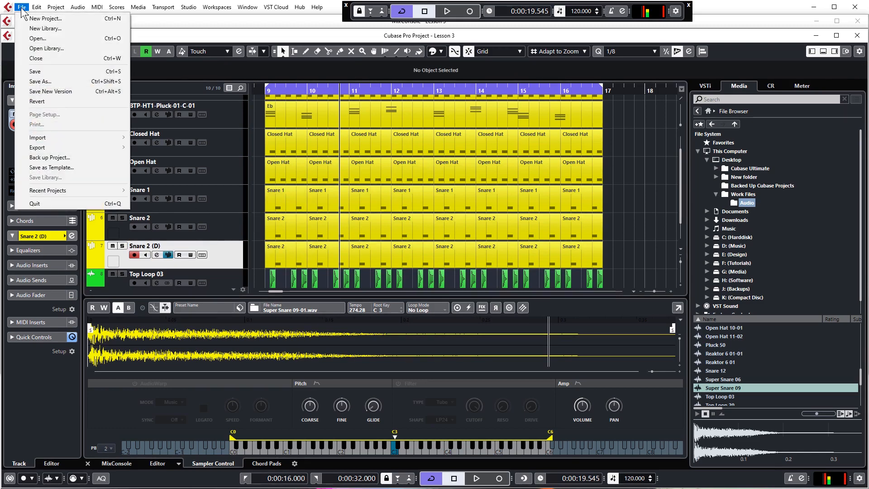
click(38, 73)
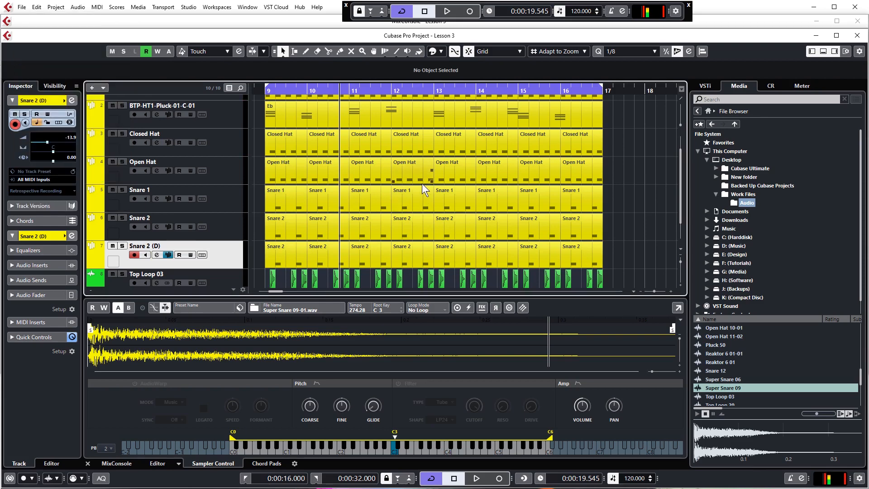